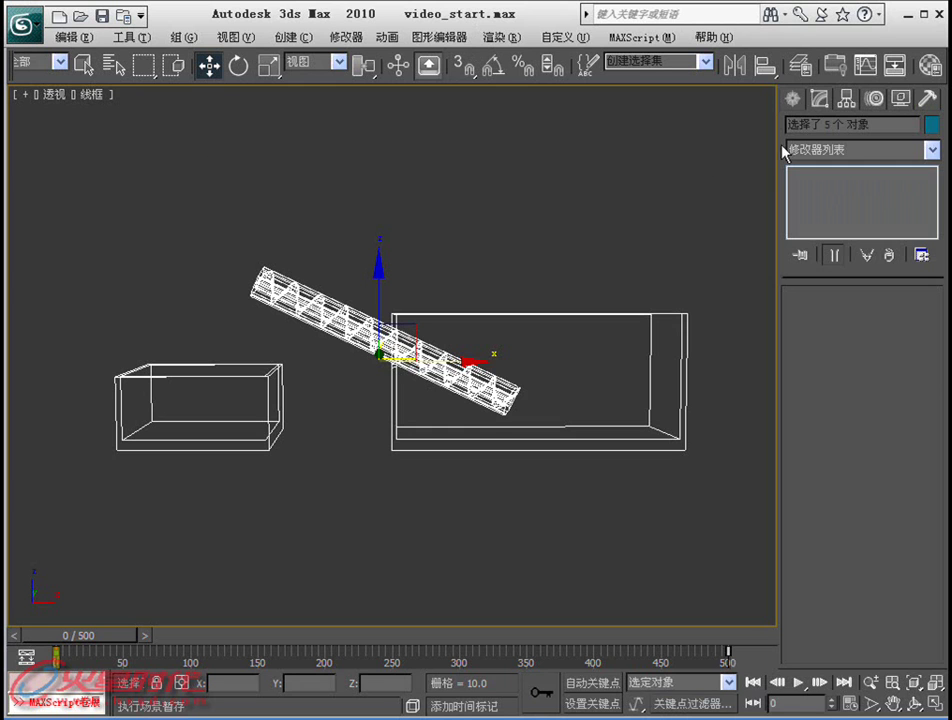
Place a RealFlow ParticleLoader, RFParticles01, in the viewport and open its Modify settings.
{"action": "left_click", "coordinate": [792, 99]}
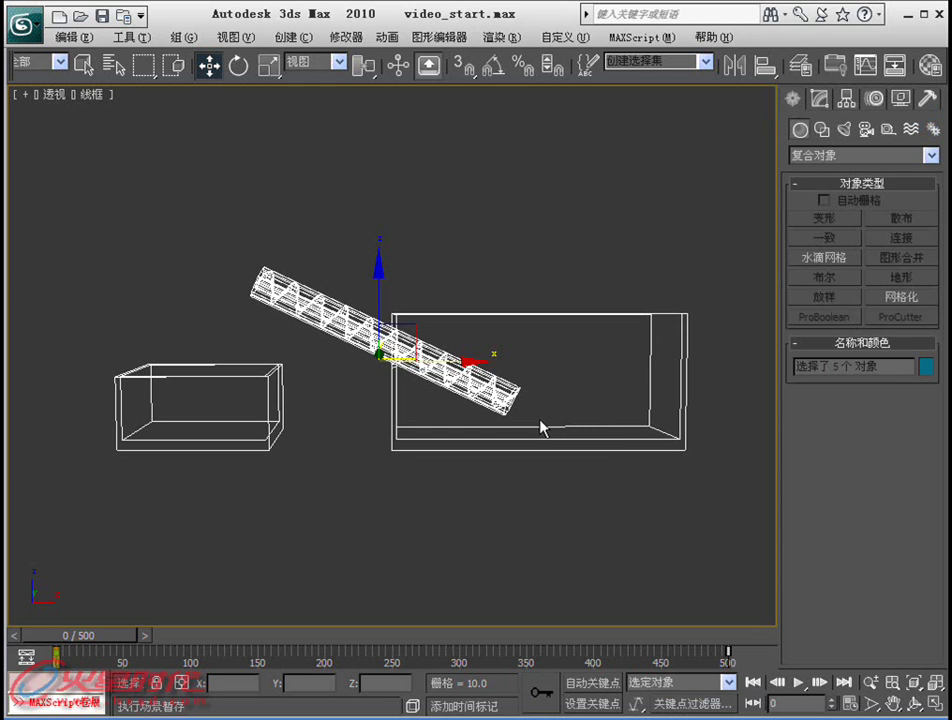
{"action": "left_click", "coordinate": [799, 155]}
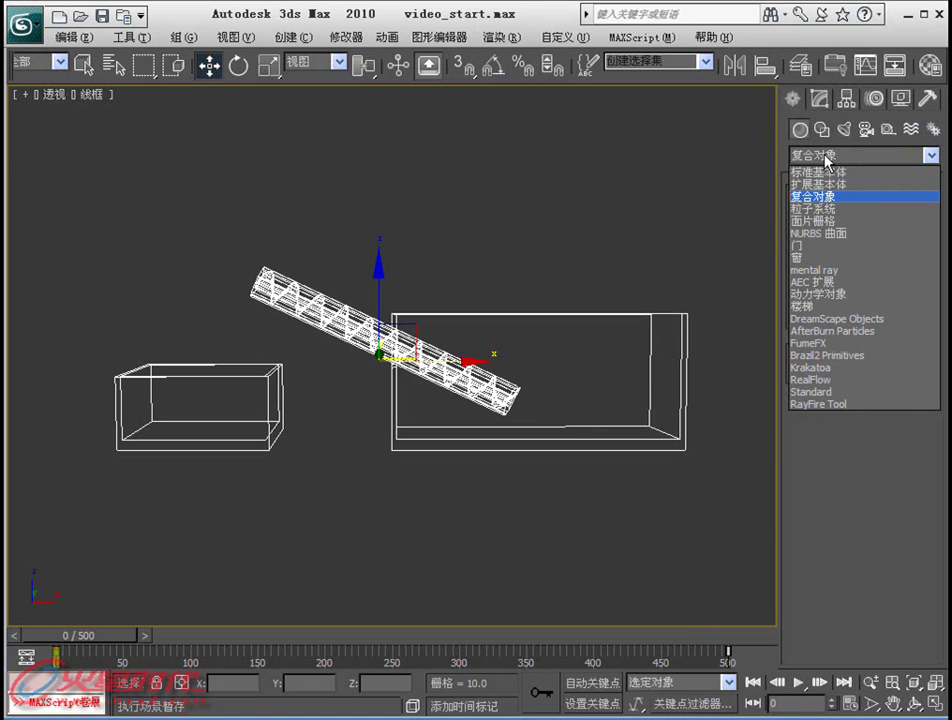
{"action": "left_click", "coordinate": [833, 380]}
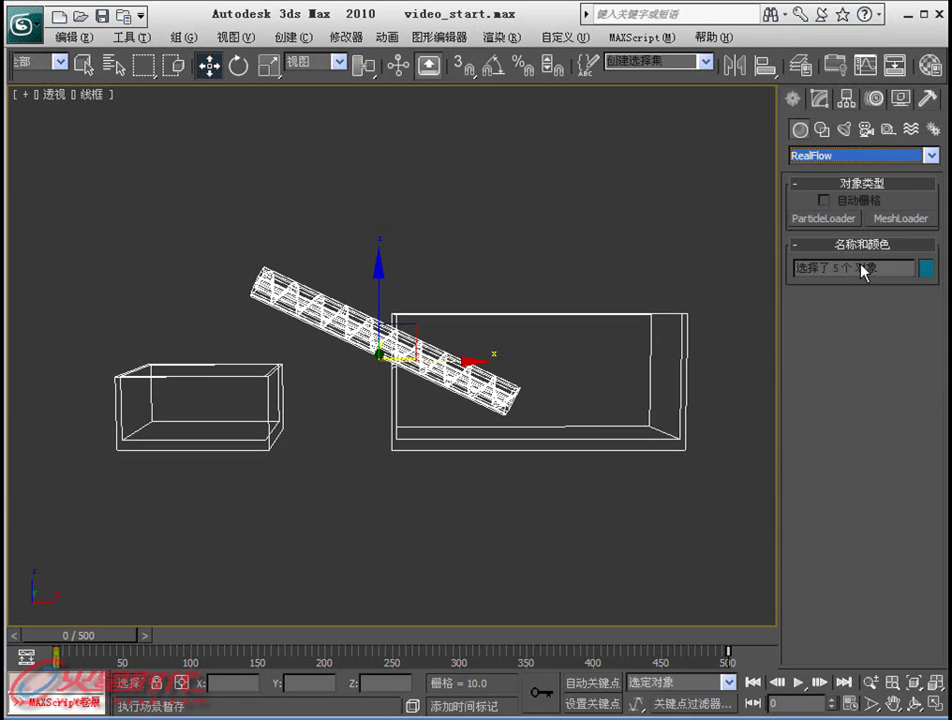
{"action": "left_click", "coordinate": [827, 220]}
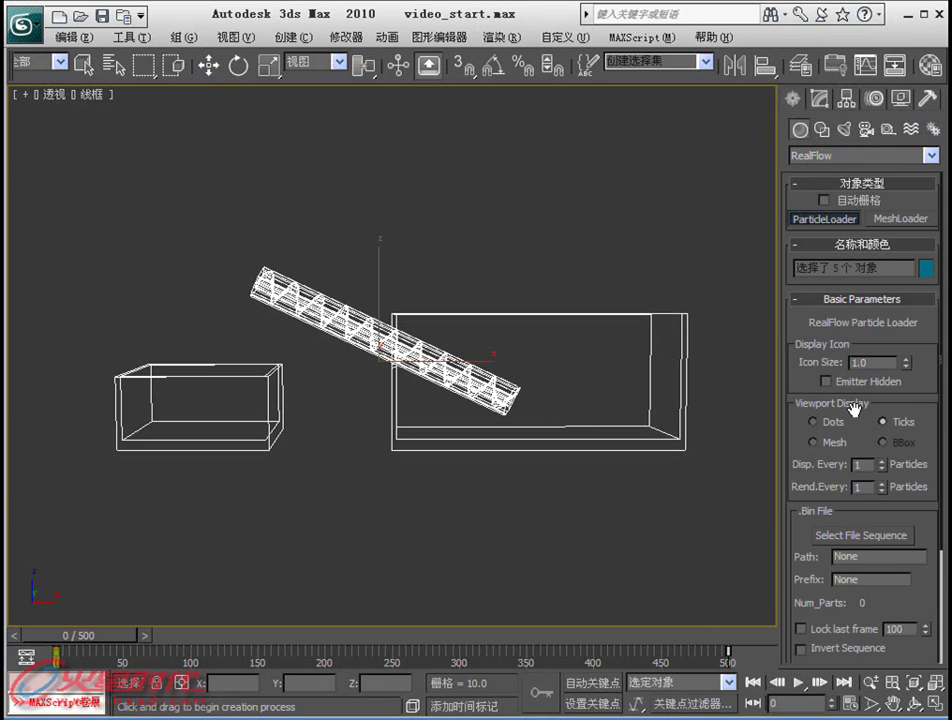
{"action": "left_click", "coordinate": [629, 496]}
{"action": "left_click", "coordinate": [821, 100]}
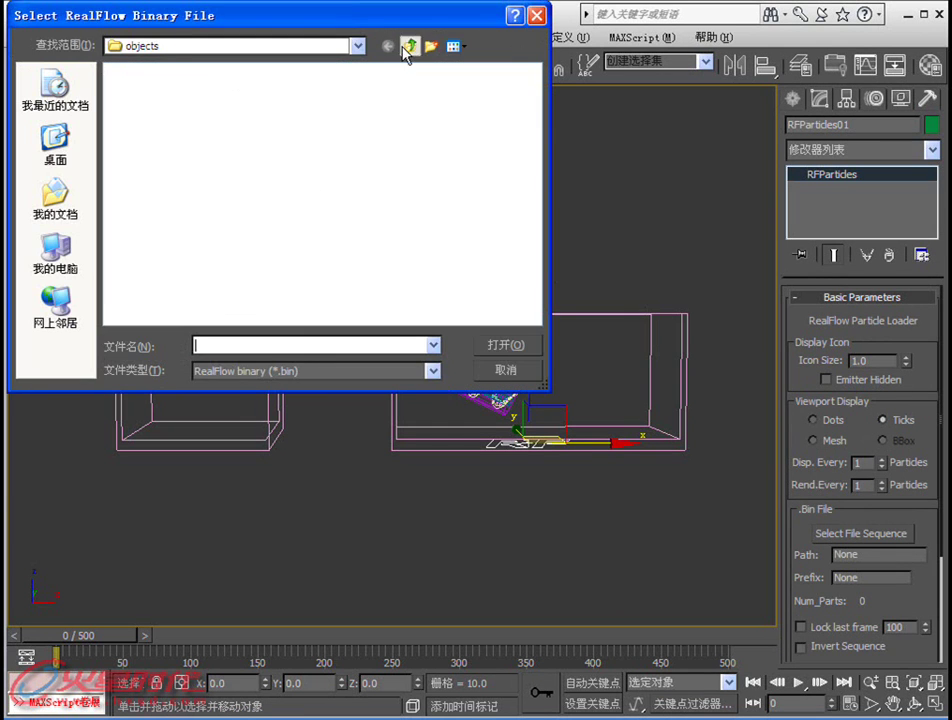
Load Square0100000.bin from the particles folder as the particle loader's sequence.
{"action": "left_click", "coordinate": [408, 46]}
{"action": "double_click", "coordinate": [124, 152]}
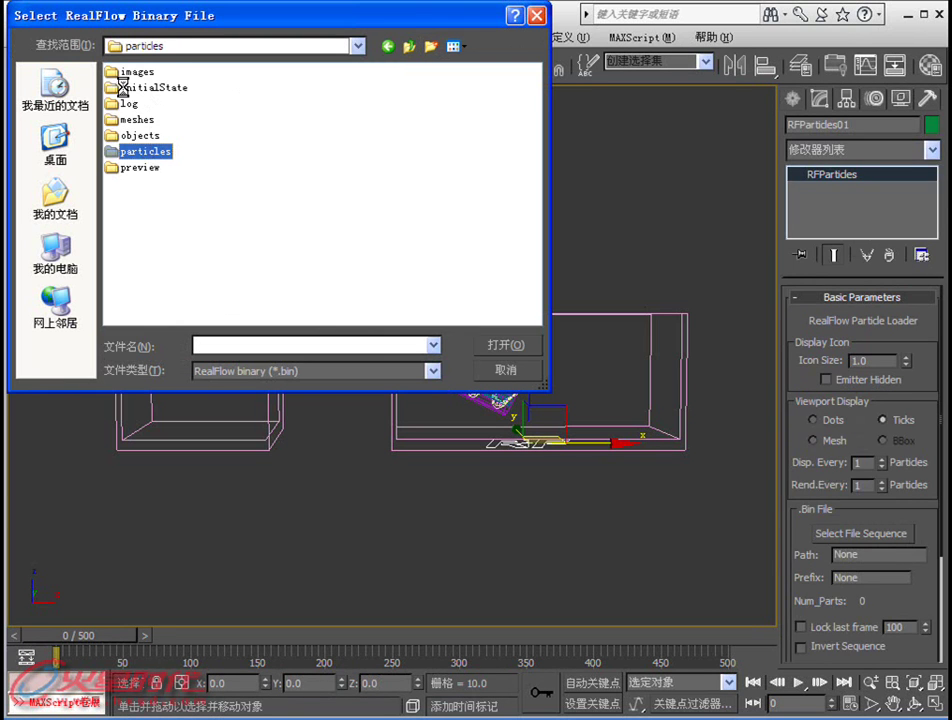
{"action": "left_click", "coordinate": [141, 74]}
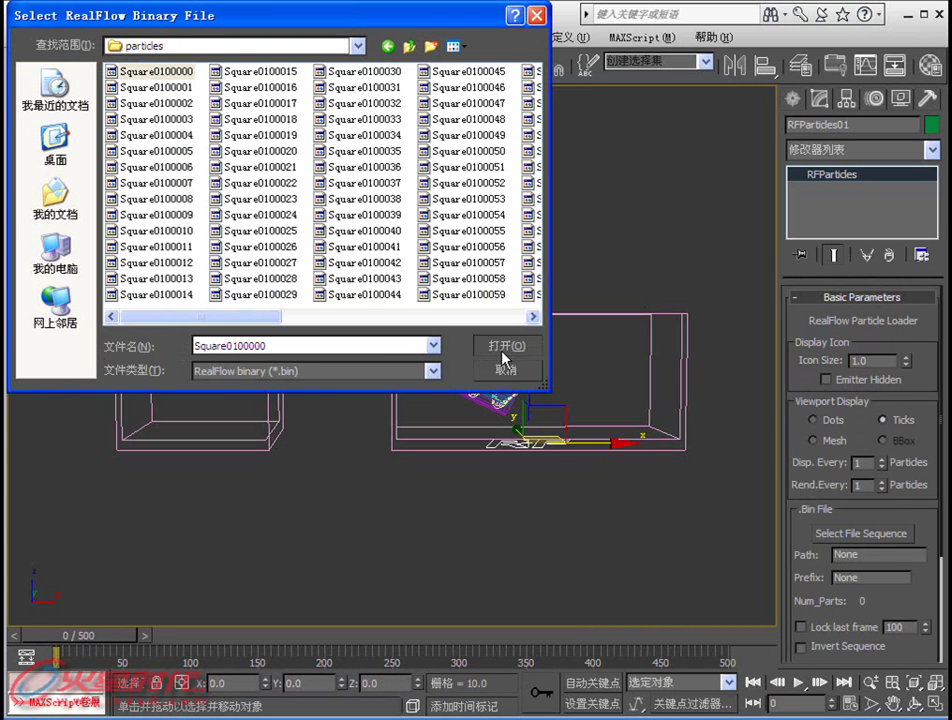
{"action": "scroll", "coordinate": [342, 316], "scroll_direction": "right", "scroll_amount": 6}
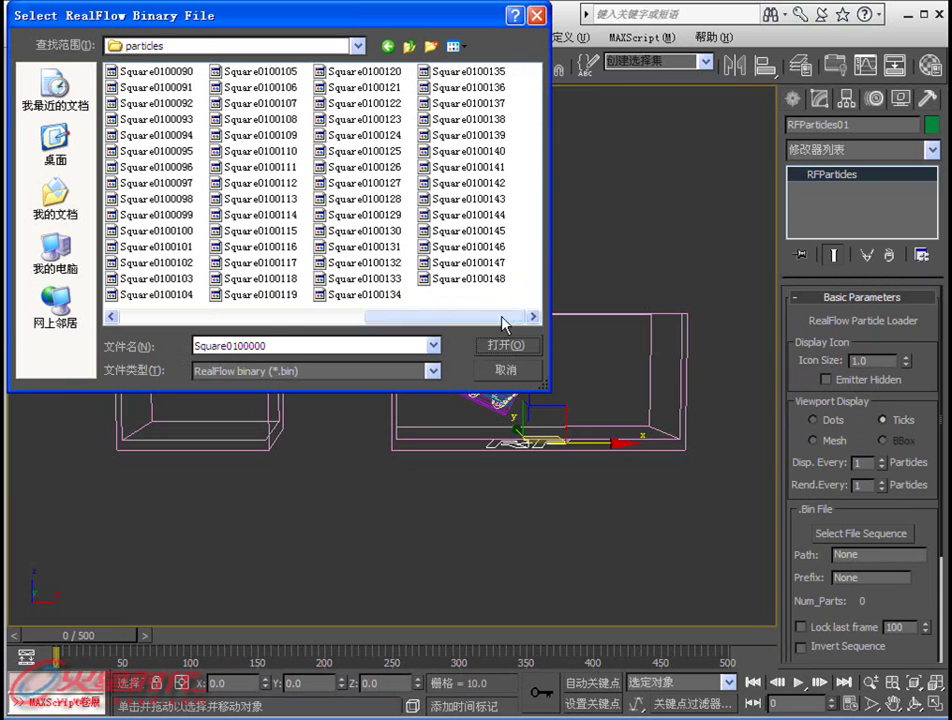
{"action": "left_click", "coordinate": [507, 348]}
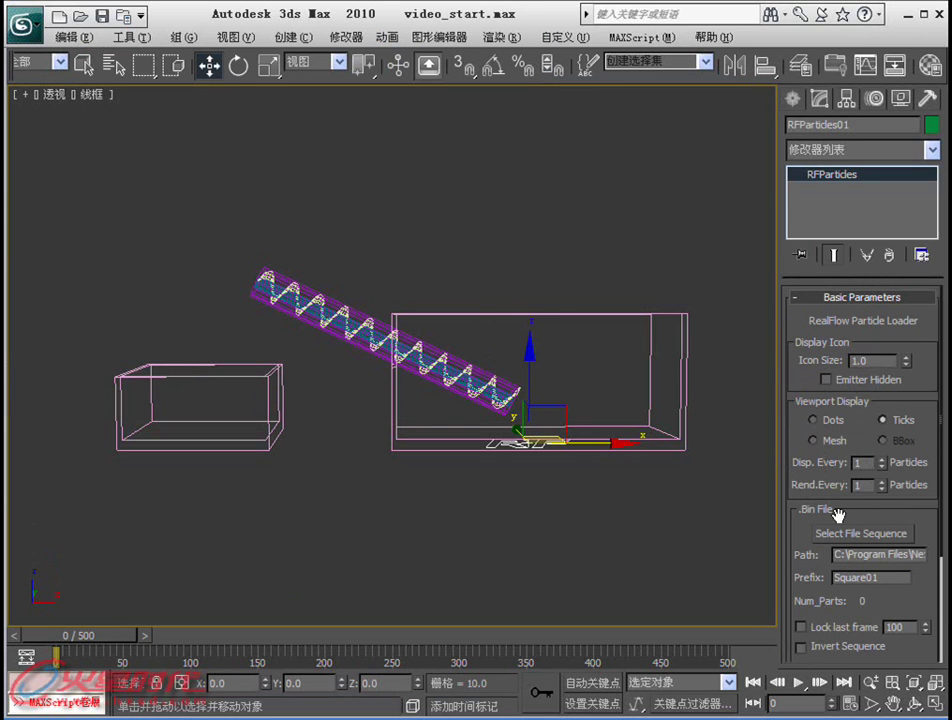
Scrub to frame 29 and display the Square01 particles as dots filling the tank.
{"action": "left_click_drag", "start_coordinate": [90, 643], "coordinate": [125, 645]}
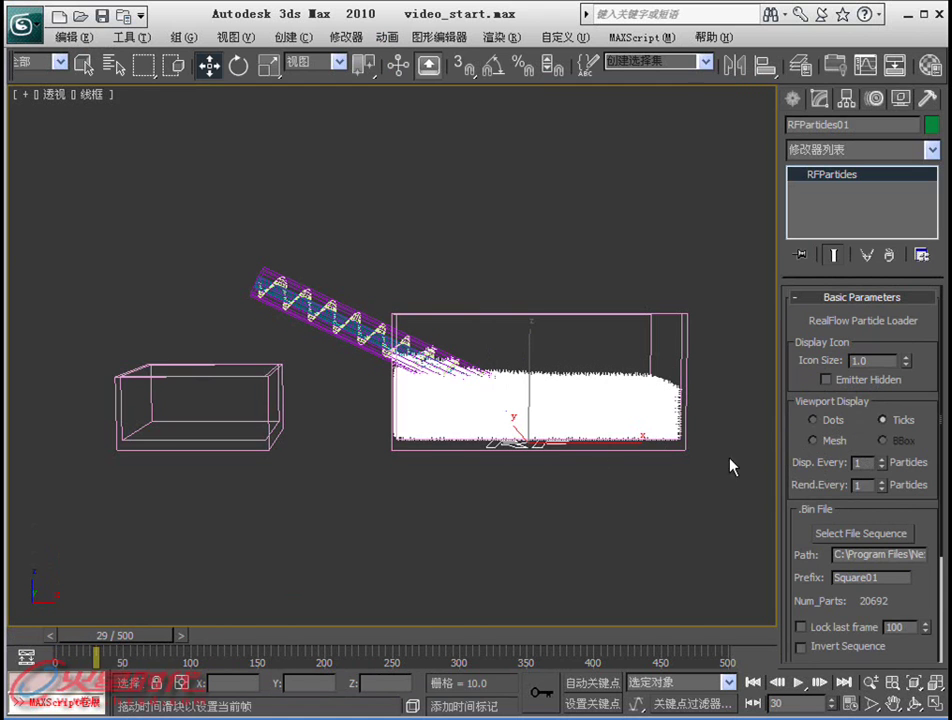
{"action": "left_click", "coordinate": [845, 421]}
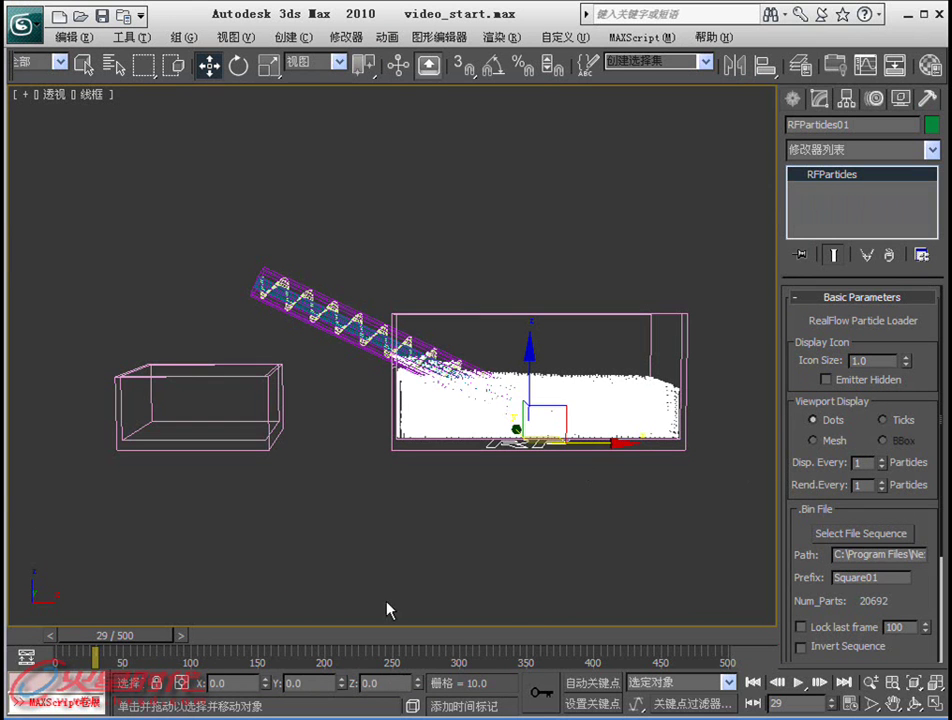
{"action": "left_click", "coordinate": [533, 561]}
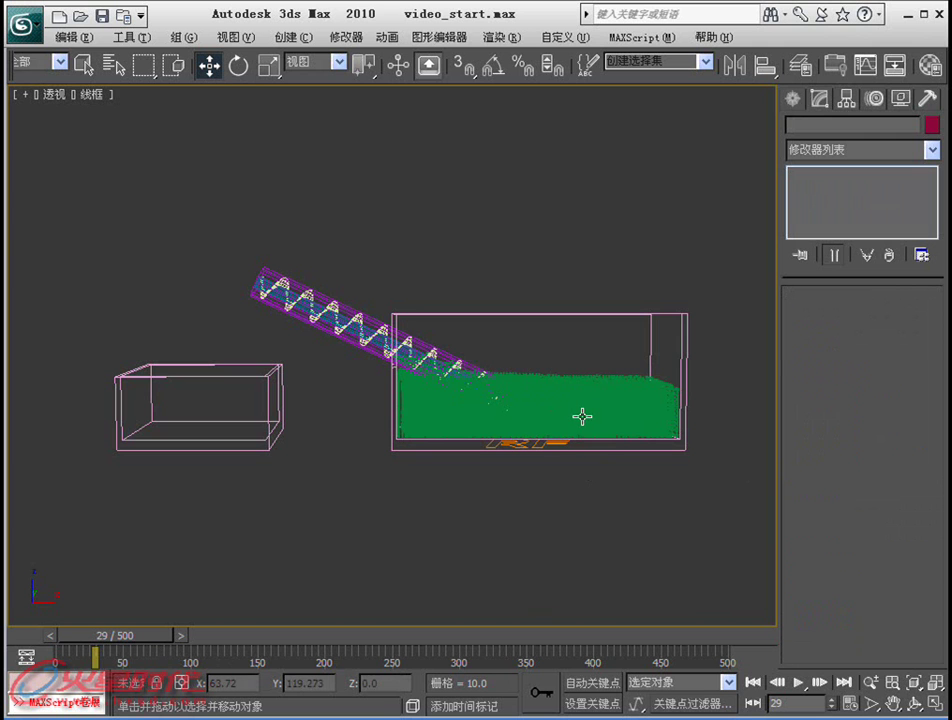
{"action": "scroll", "coordinate": [580, 412], "scroll_direction": "up", "scroll_amount": 2}
{"action": "middle_click_drag", "start_coordinate": [578, 411], "coordinate": [580, 399], "text": "alt"}
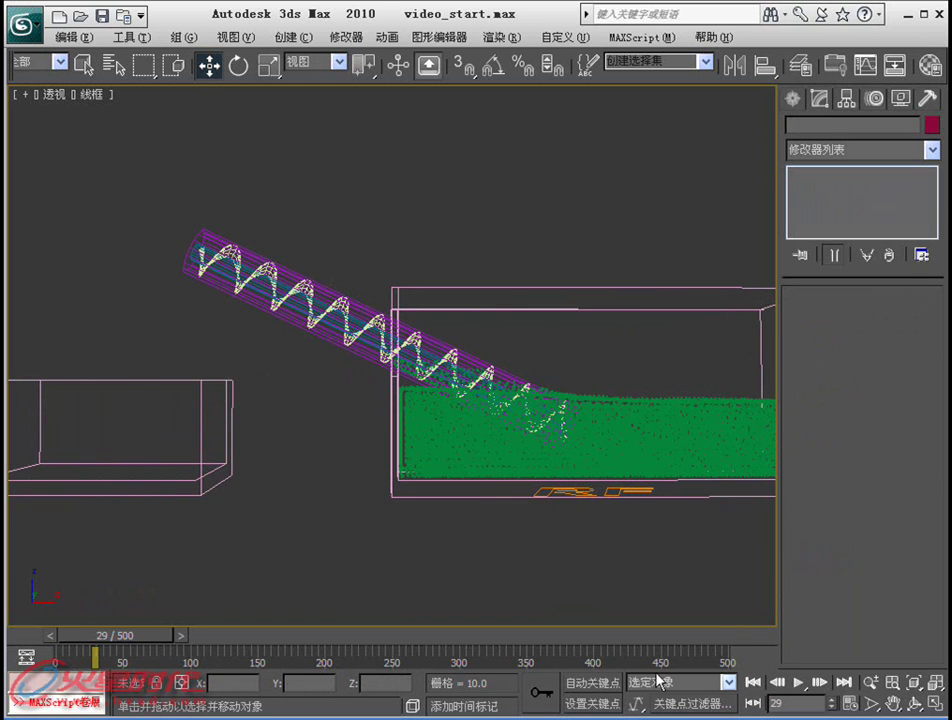
Set the animation end time to frame 148.
{"action": "left_click", "coordinate": [848, 703]}
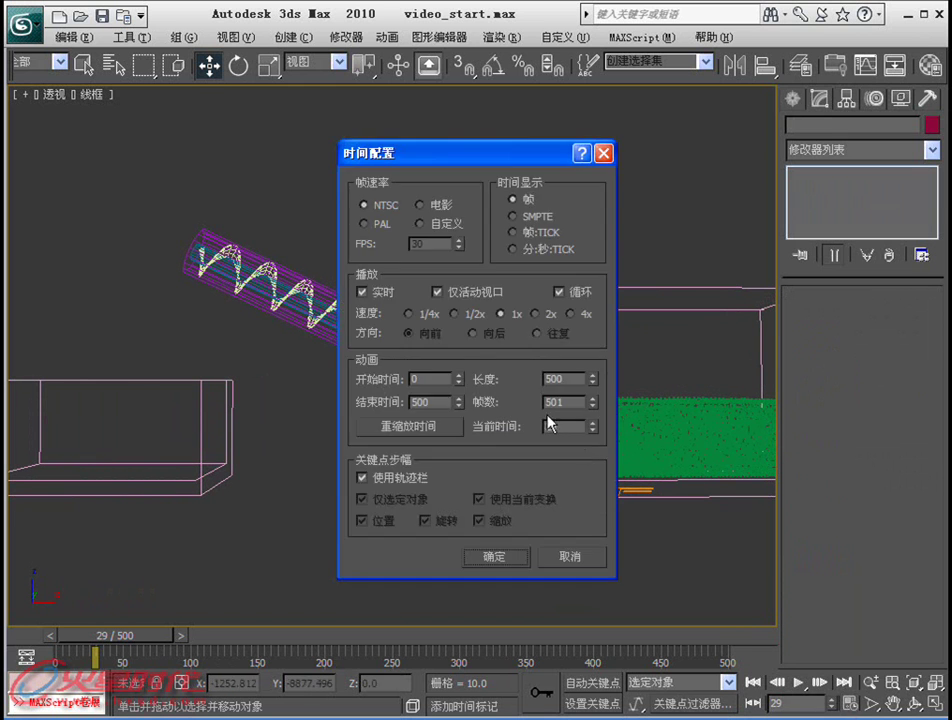
{"action": "left_click_drag", "start_coordinate": [453, 402], "coordinate": [368, 402]}
{"action": "type", "text": "148"}
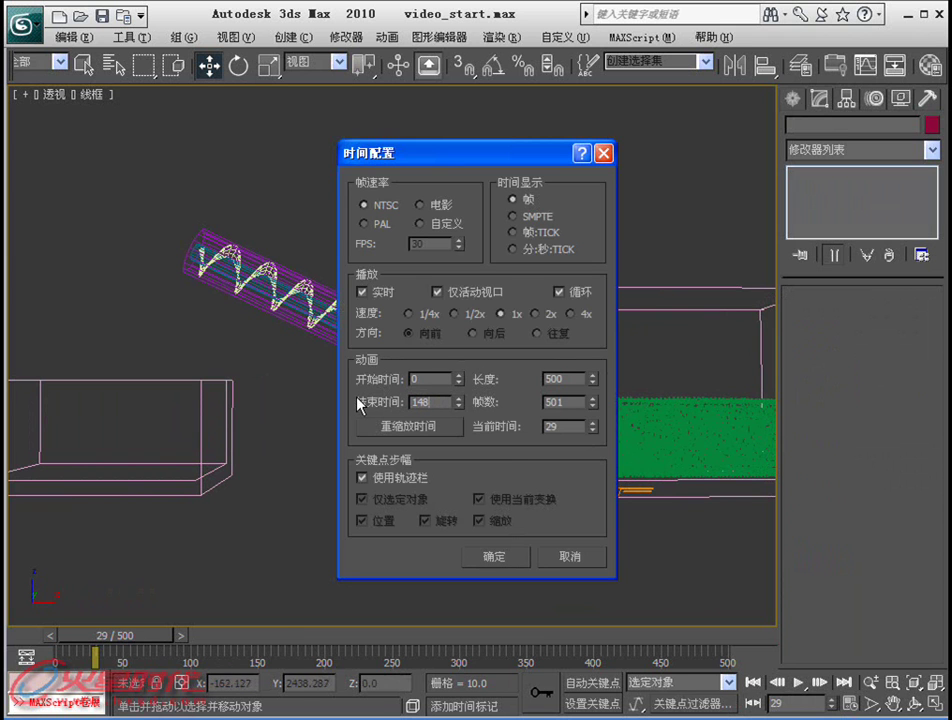
{"action": "key", "text": "Return"}
{"action": "left_click", "coordinate": [503, 560]}
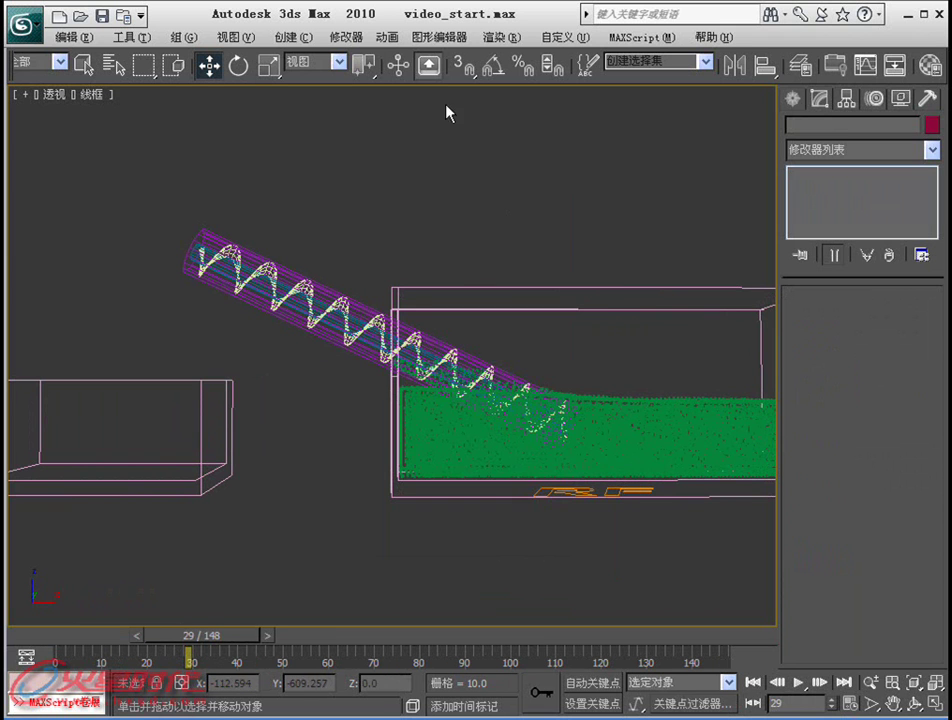
Start a 640 x 480 Make Preview render, then stop it without playing.
{"action": "left_click", "coordinate": [387, 37]}
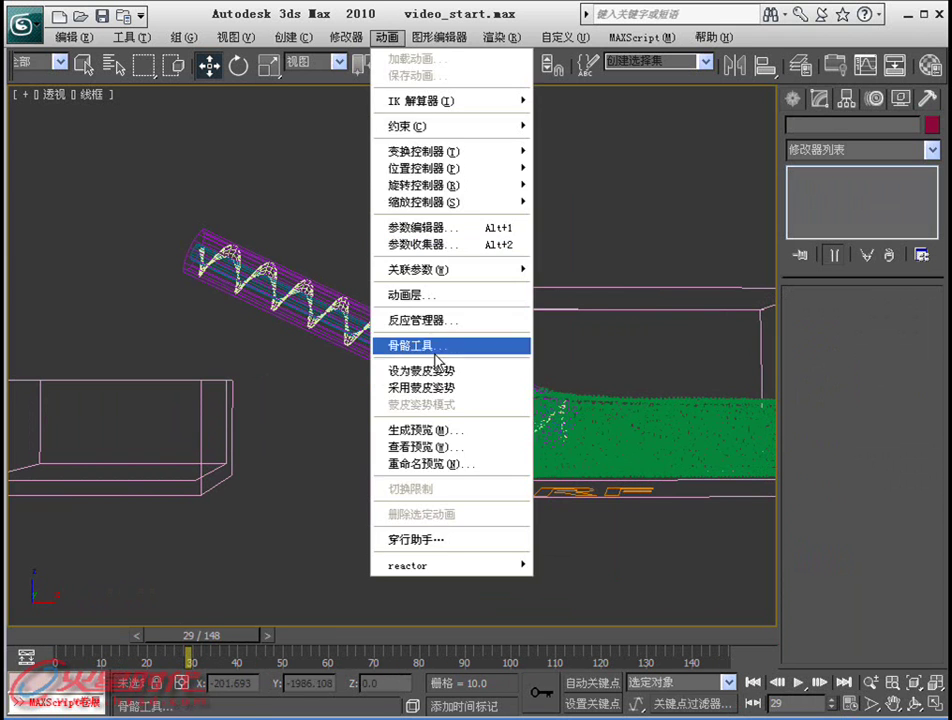
{"action": "left_click", "coordinate": [425, 430]}
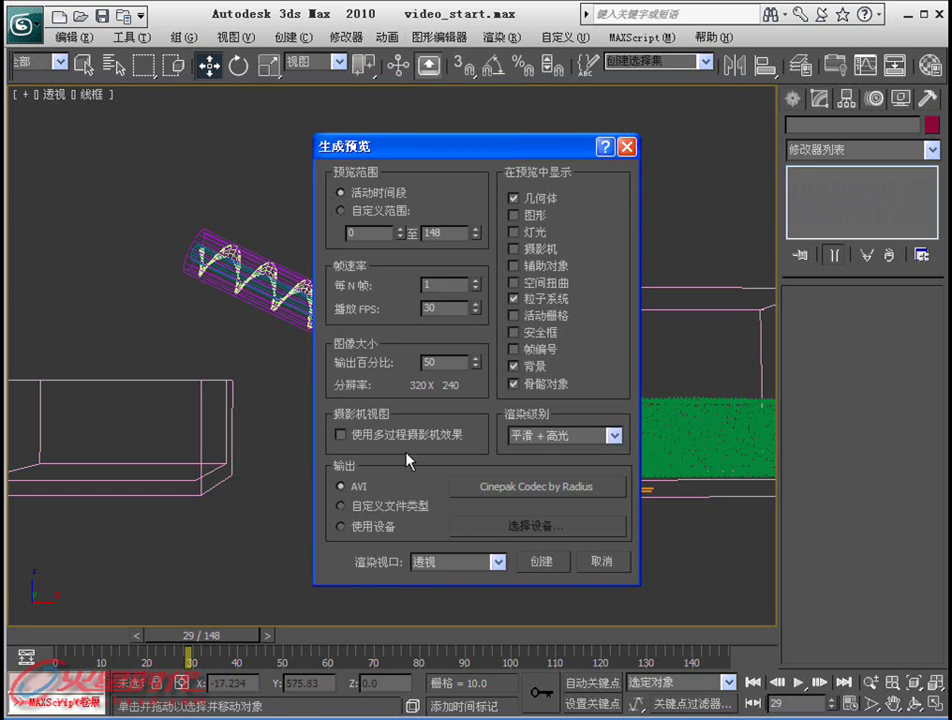
{"action": "left_click", "coordinate": [540, 566]}
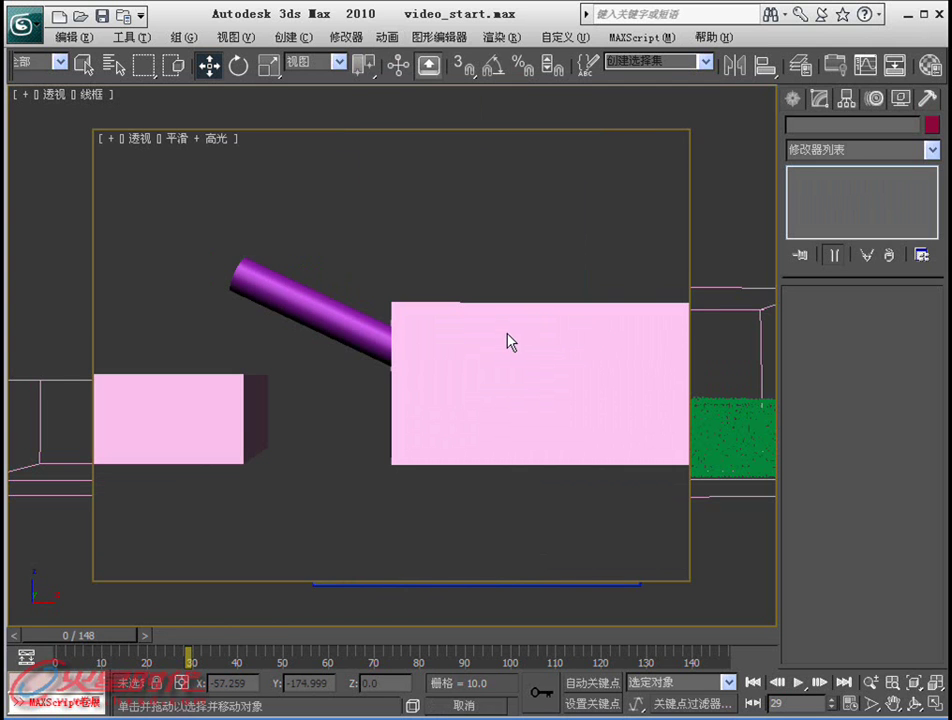
{"action": "key", "text": "Escape"}
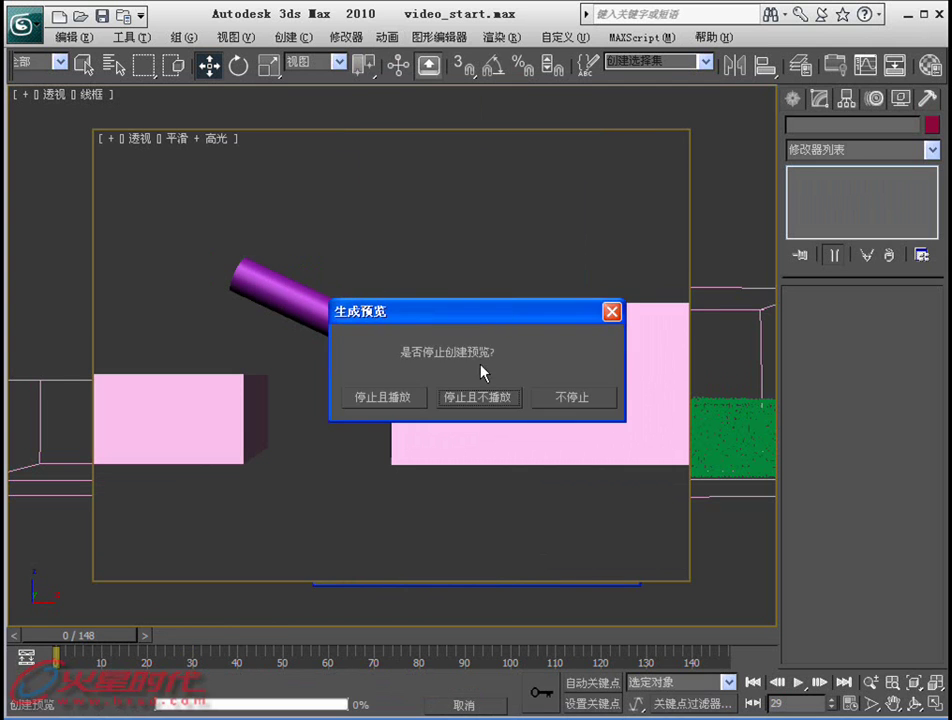
{"action": "left_click", "coordinate": [497, 400]}
{"action": "mouse_move", "coordinate": [346, 37]}
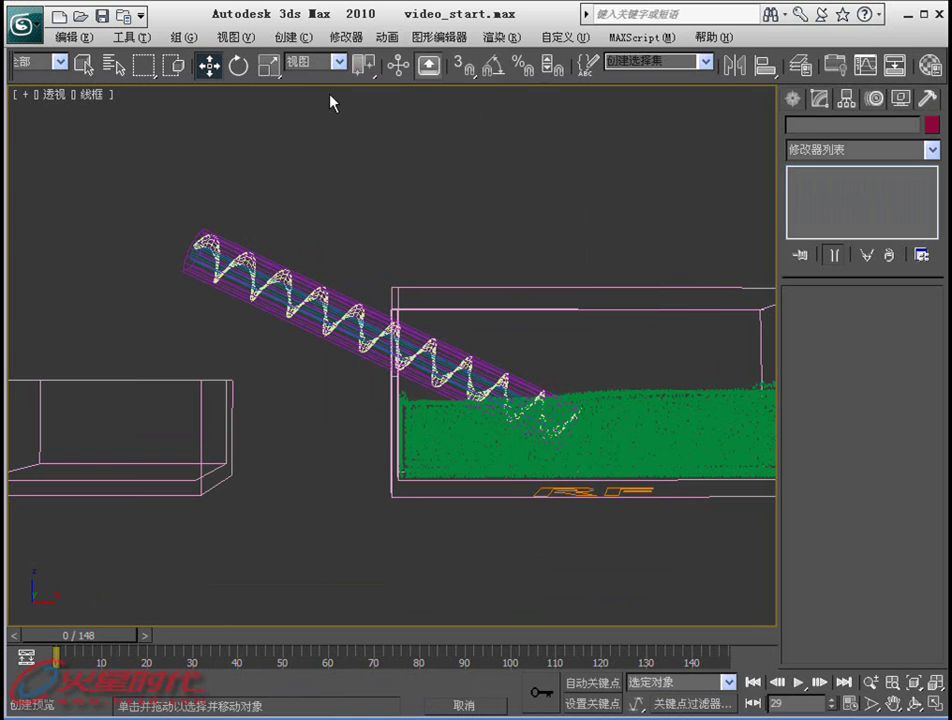
{"action": "left_click", "coordinate": [292, 37]}
{"action": "mouse_move", "coordinate": [386, 37]}
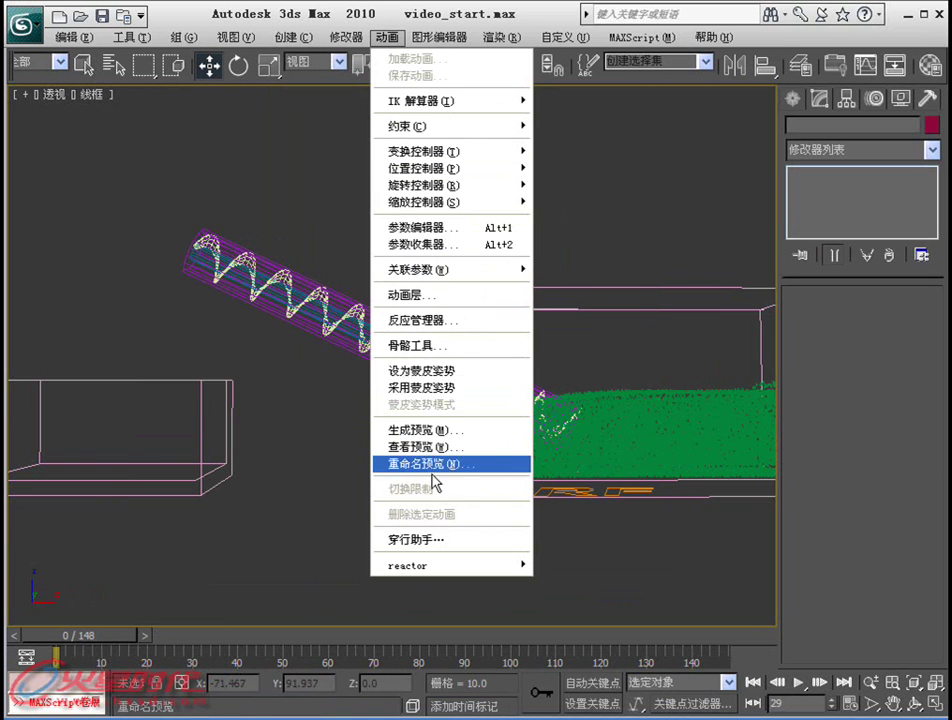
Create a 100% (640 x 480) preview with the rendering level set to Wireframe.
{"action": "left_click", "coordinate": [437, 428]}
{"action": "left_click", "coordinate": [612, 435]}
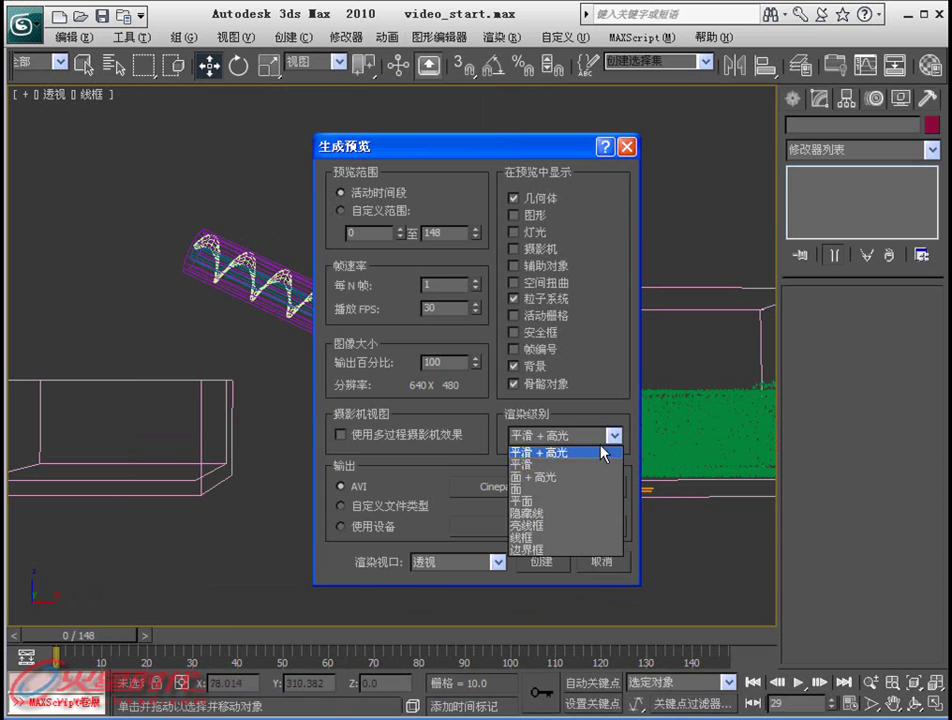
{"action": "left_click", "coordinate": [553, 537]}
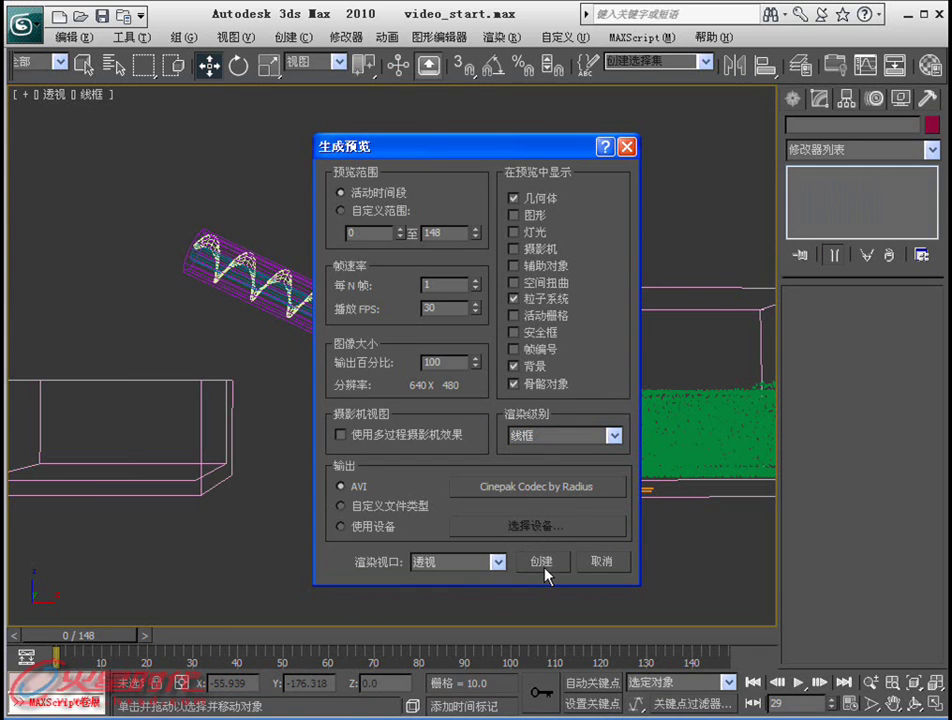
{"action": "left_click", "coordinate": [543, 564]}
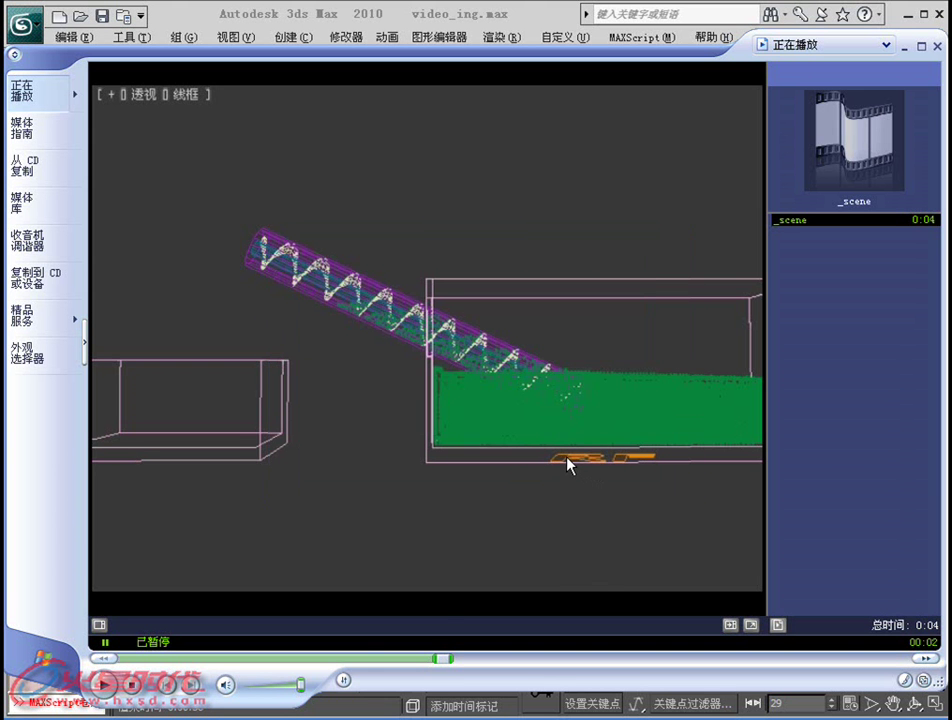
Replay the 4-second wireframe preview from the start, then close Windows Media Player.
{"action": "left_click", "coordinate": [128, 659]}
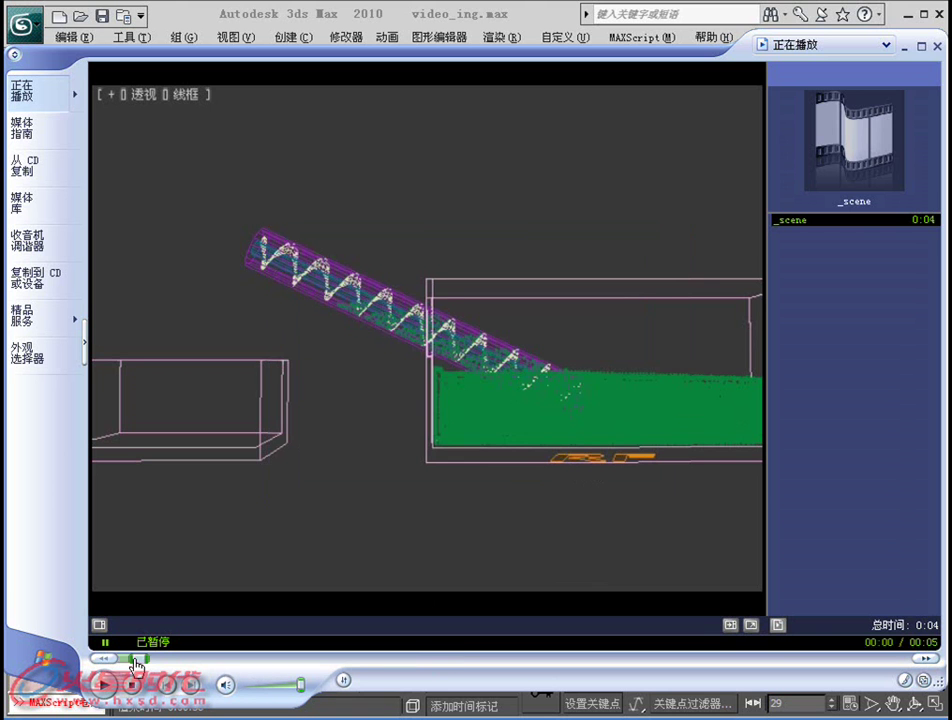
{"action": "left_click", "coordinate": [104, 684]}
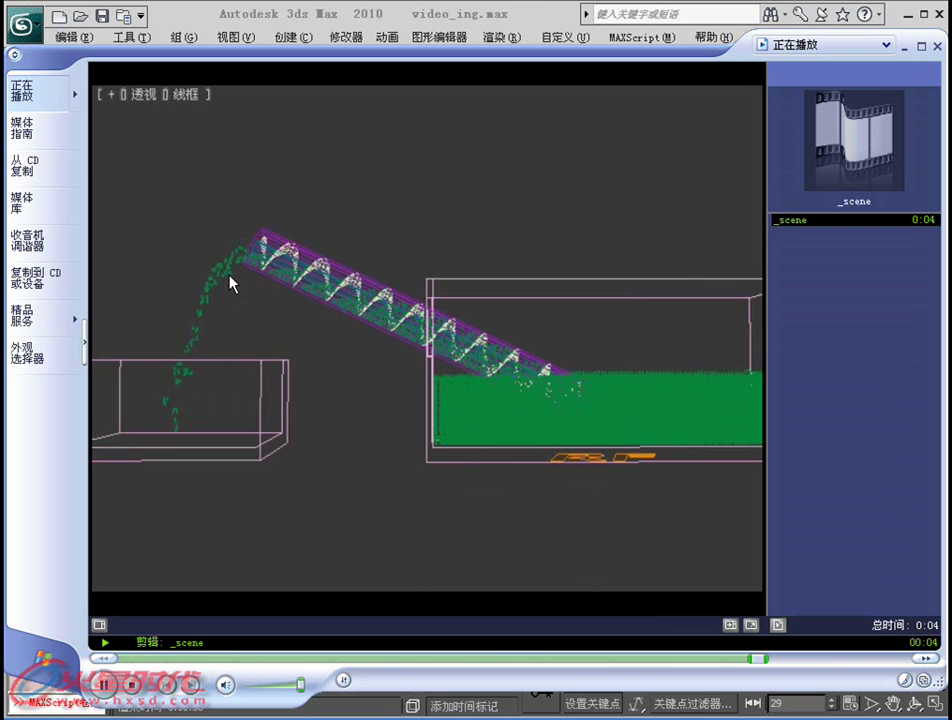
{"action": "left_click", "coordinate": [921, 48]}
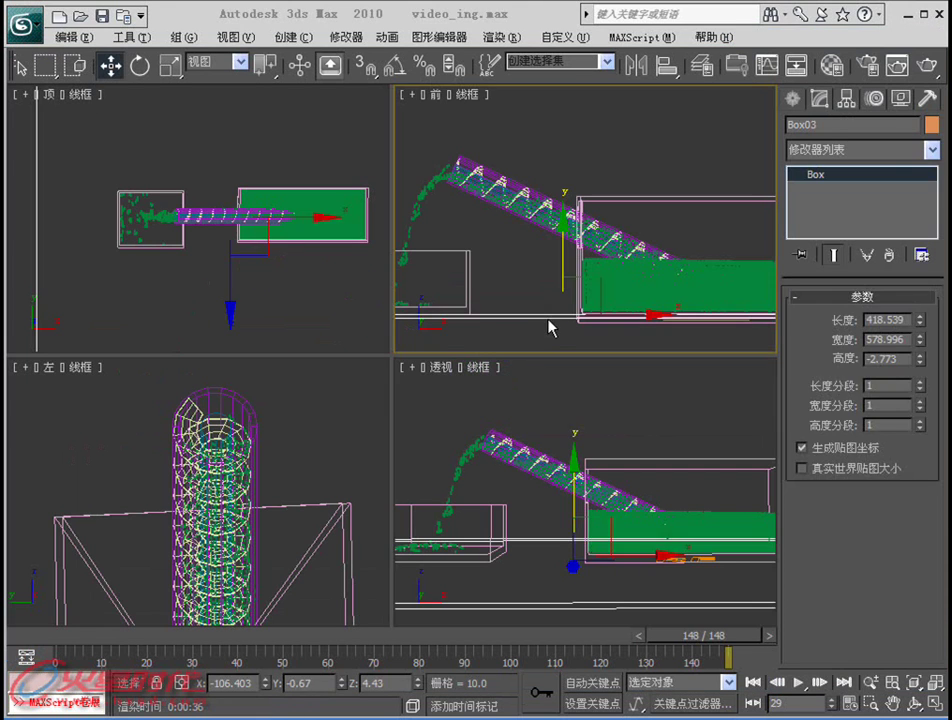
{"action": "left_click", "coordinate": [552, 420]}
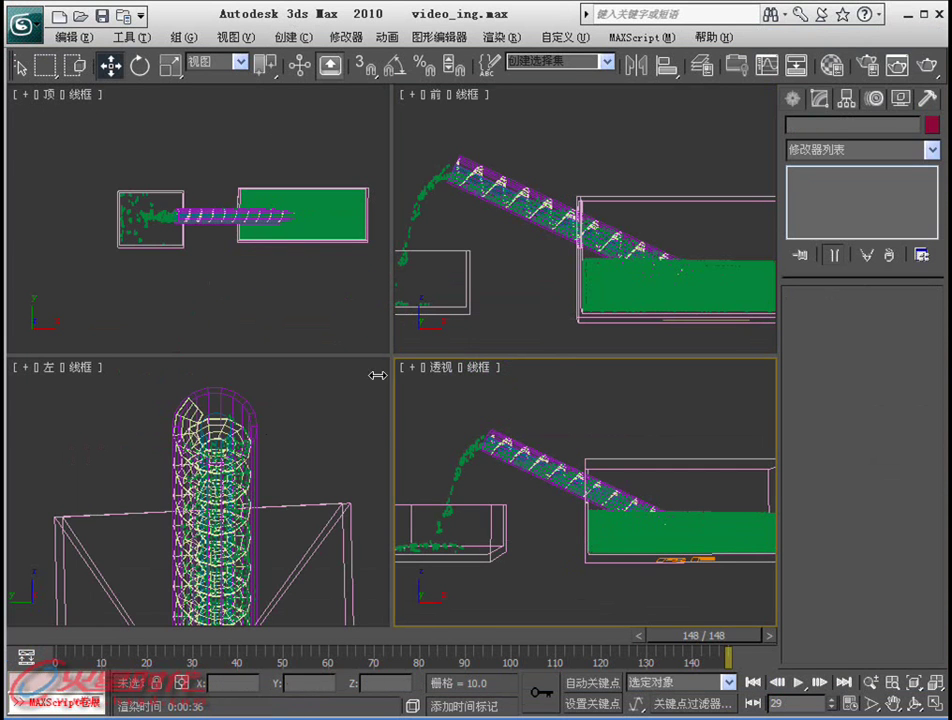
{"action": "left_click", "coordinate": [293, 428]}
{"action": "scroll", "coordinate": [283, 395], "scroll_direction": "down", "scroll_amount": 2}
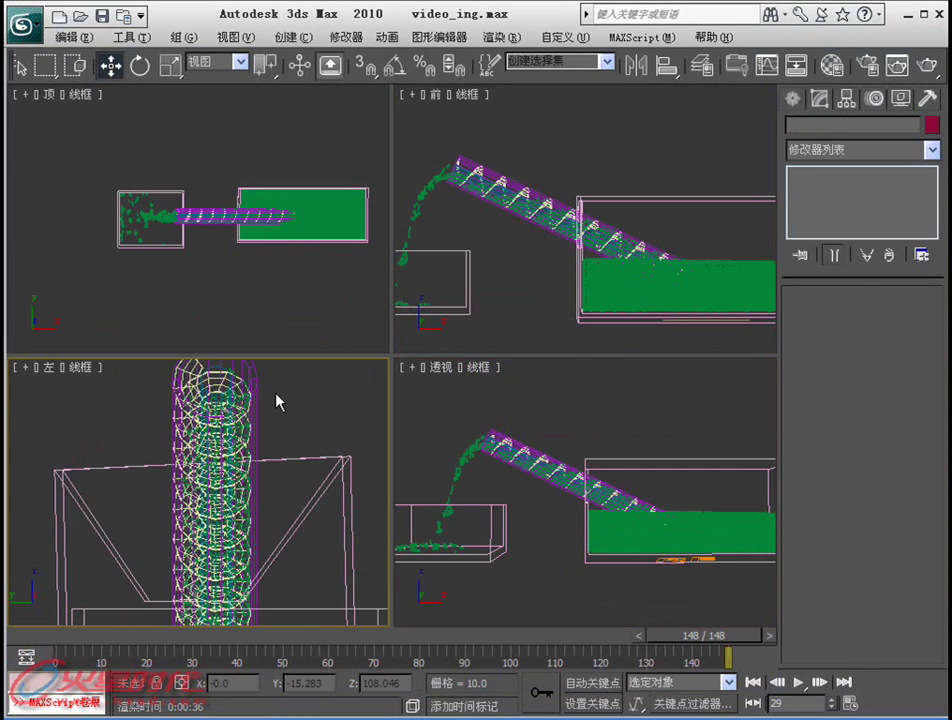
{"action": "scroll", "coordinate": [278, 401], "scroll_direction": "down", "scroll_amount": 2}
{"action": "middle_click_drag", "start_coordinate": [276, 387], "coordinate": [287, 342]}
{"action": "scroll", "coordinate": [280, 352], "scroll_direction": "down", "scroll_amount": 1}
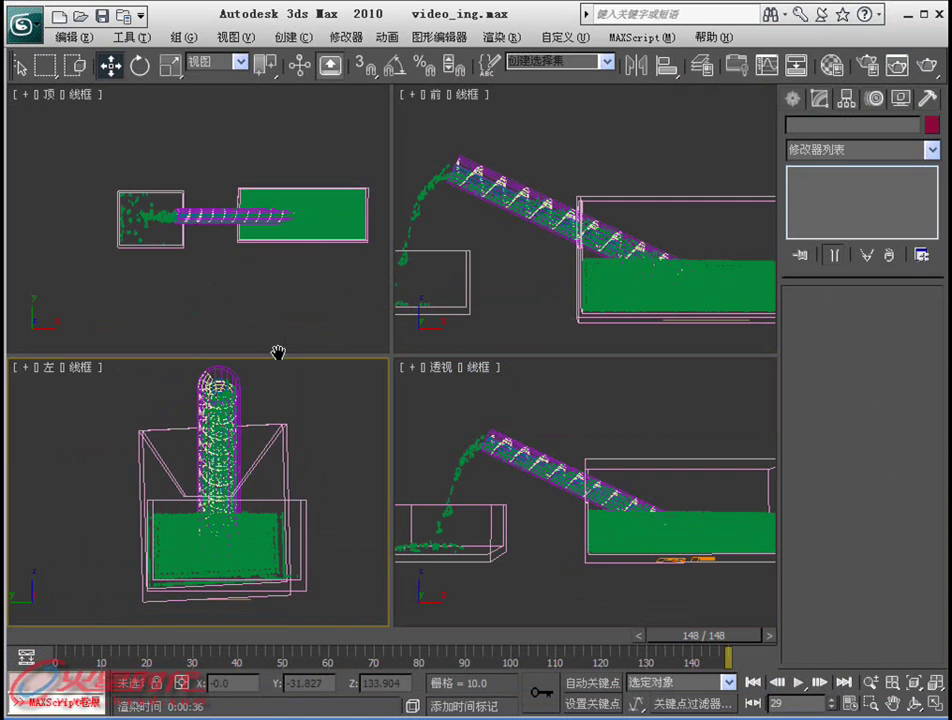
{"action": "left_click", "coordinate": [468, 448]}
{"action": "left_click", "coordinate": [602, 291]}
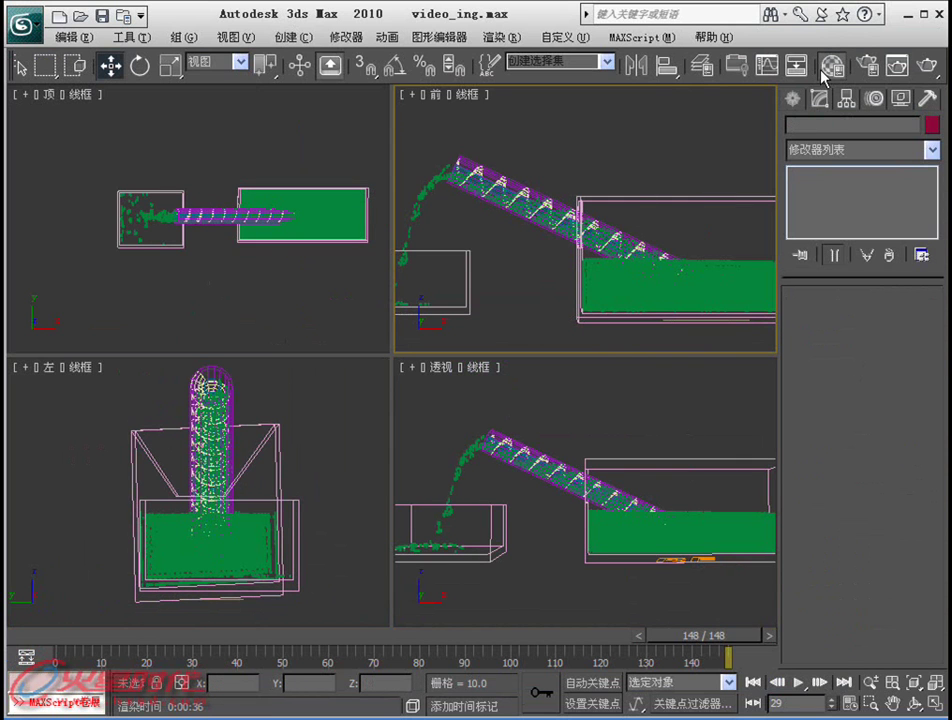
Open the Material Editor and Render Setup, and assign Brazil r/s as the production renderer.
{"action": "key", "text": "m"}
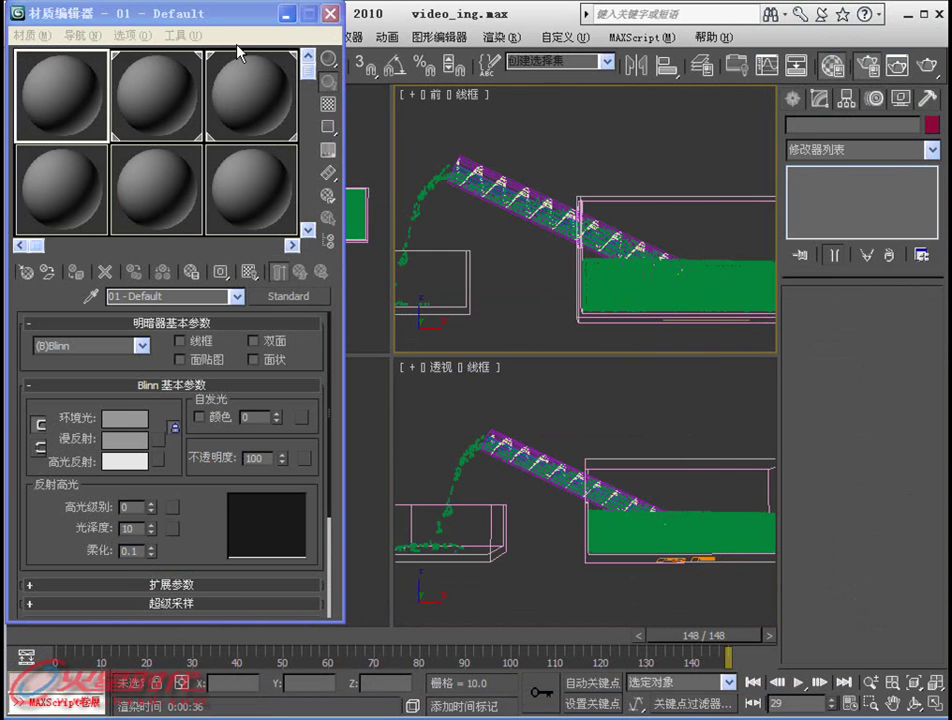
{"action": "key", "text": "F10"}
{"action": "left_click_drag", "start_coordinate": [454, 46], "coordinate": [406, 22]}
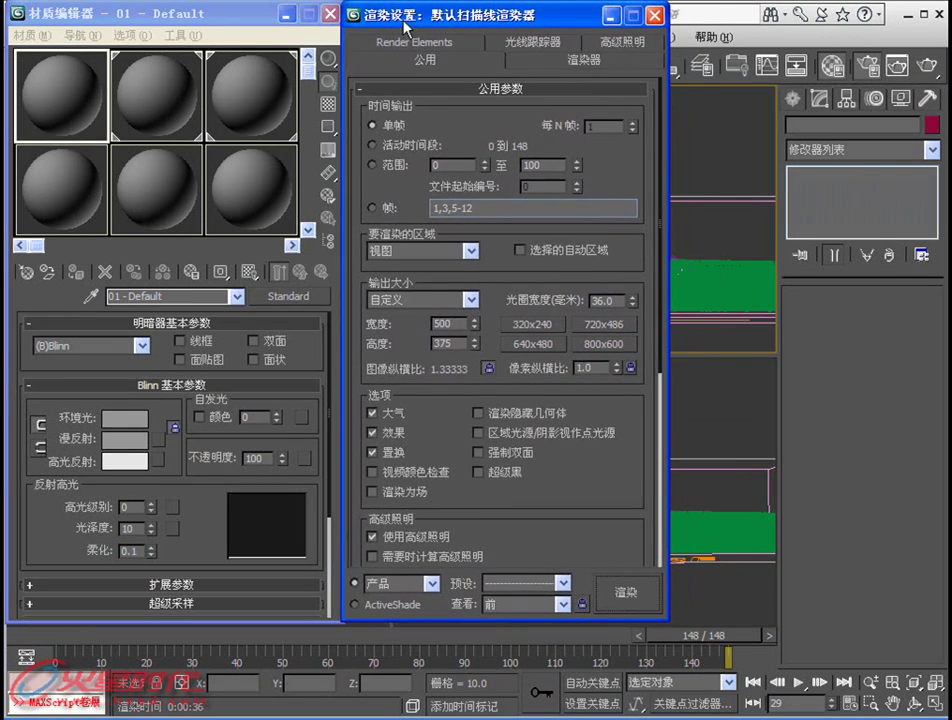
{"action": "scroll", "coordinate": [586, 318], "scroll_direction": "down", "scroll_amount": 3}
{"action": "scroll", "coordinate": [563, 450], "scroll_direction": "down", "scroll_amount": 5}
{"action": "scroll", "coordinate": [563, 540], "scroll_direction": "down", "scroll_amount": 1}
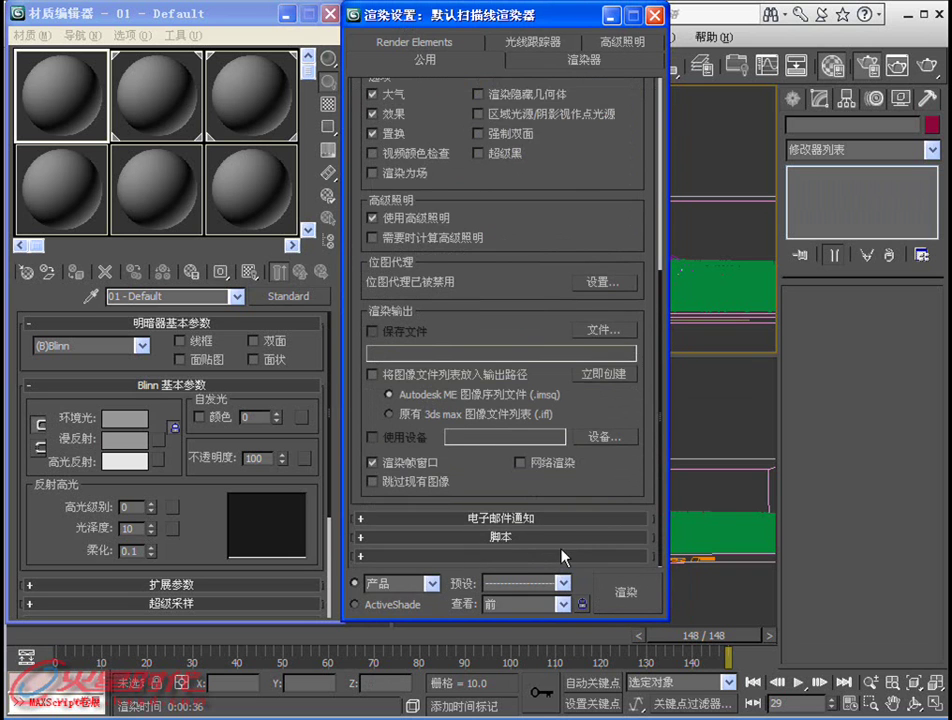
{"action": "left_click", "coordinate": [563, 557]}
{"action": "left_click", "coordinate": [594, 477]}
{"action": "double_click", "coordinate": [450, 199]}
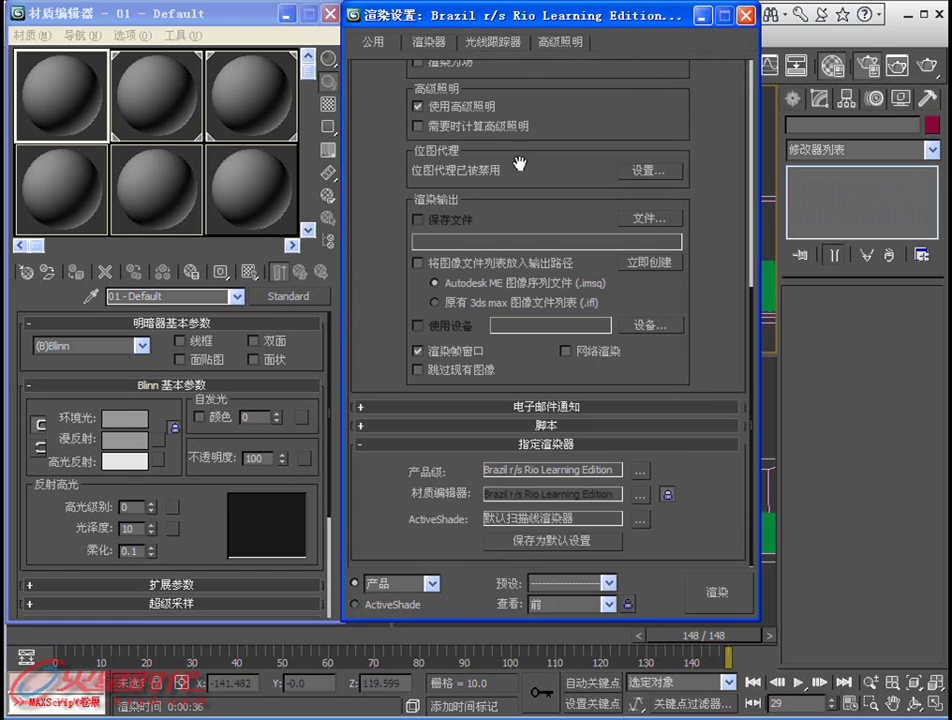
In Brazil's Luma Server settings, enable sky light with a skylight multiplier of 1.6.
{"action": "left_click", "coordinate": [428, 42]}
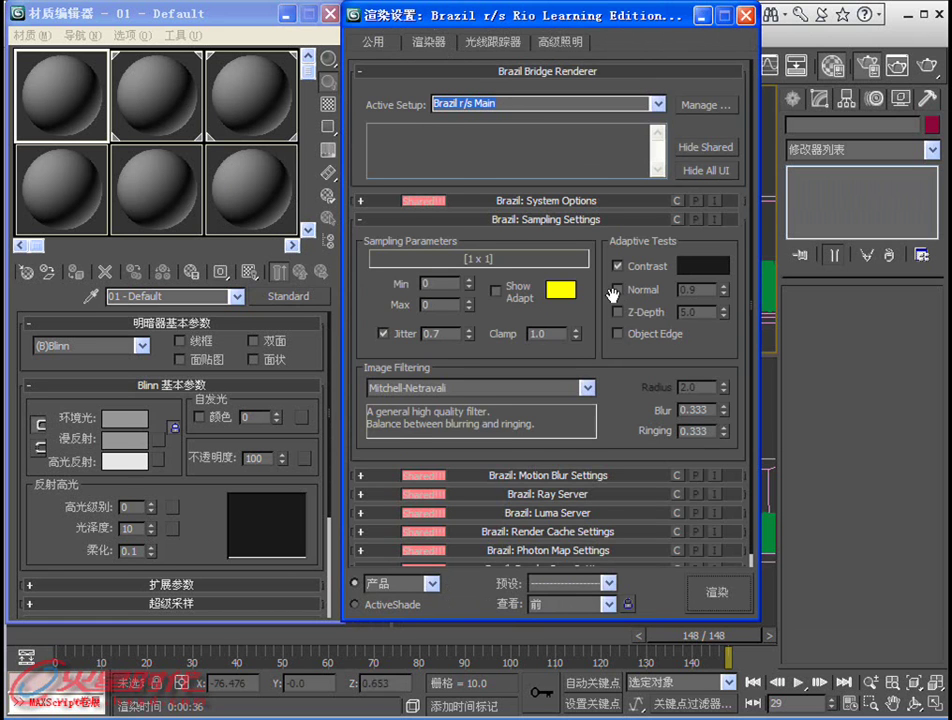
{"action": "scroll", "coordinate": [616, 300], "scroll_direction": "down", "scroll_amount": 1}
{"action": "left_click", "coordinate": [619, 500]}
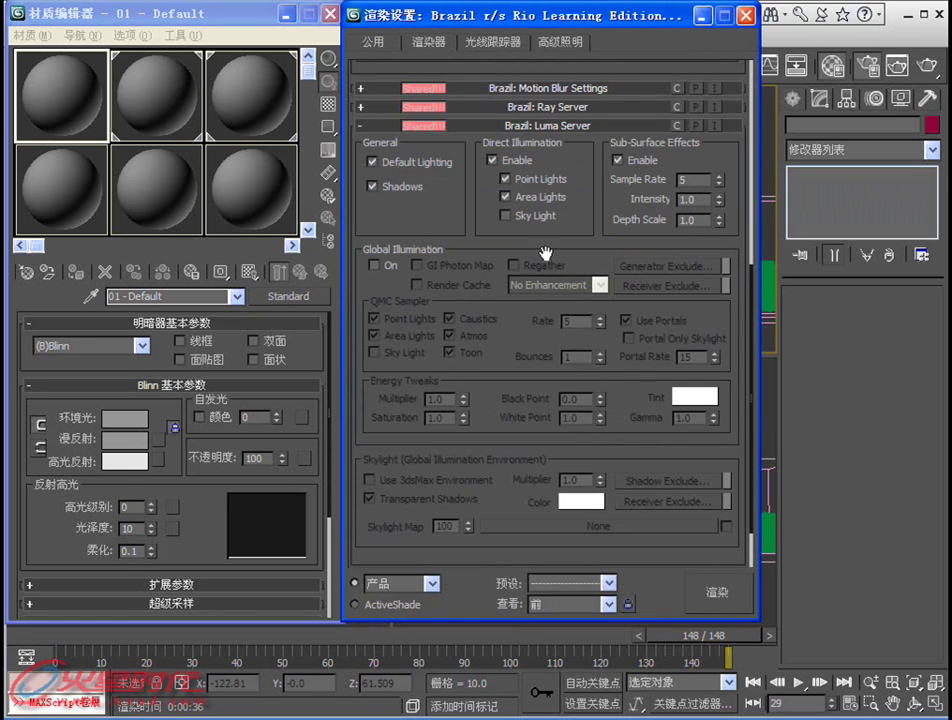
{"action": "double_click", "coordinate": [575, 480]}
{"action": "type", "text": "1"}
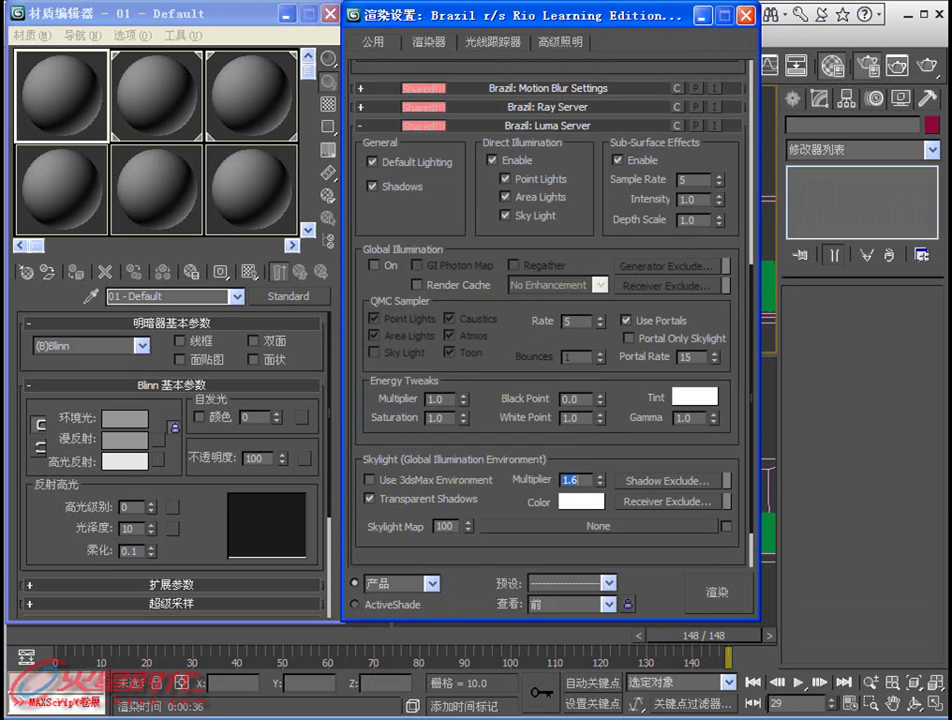
{"action": "left_click", "coordinate": [700, 16]}
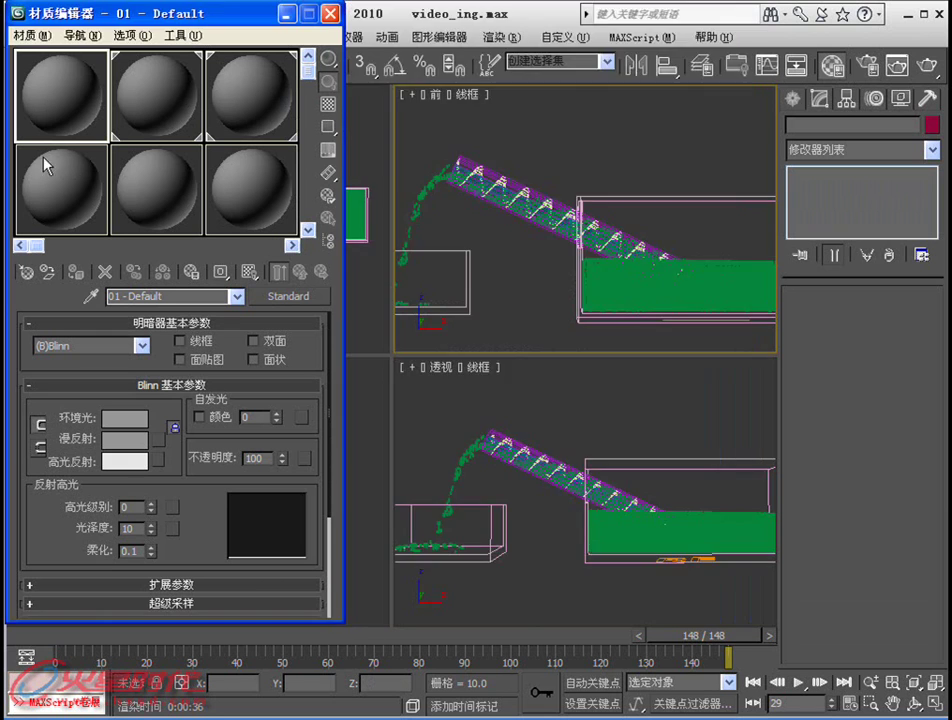
Draw a flat ground box Box03 (284.229 × 522.704 × 0.01) and raise it slightly.
{"action": "left_click", "coordinate": [287, 14]}
{"action": "left_click", "coordinate": [799, 130]}
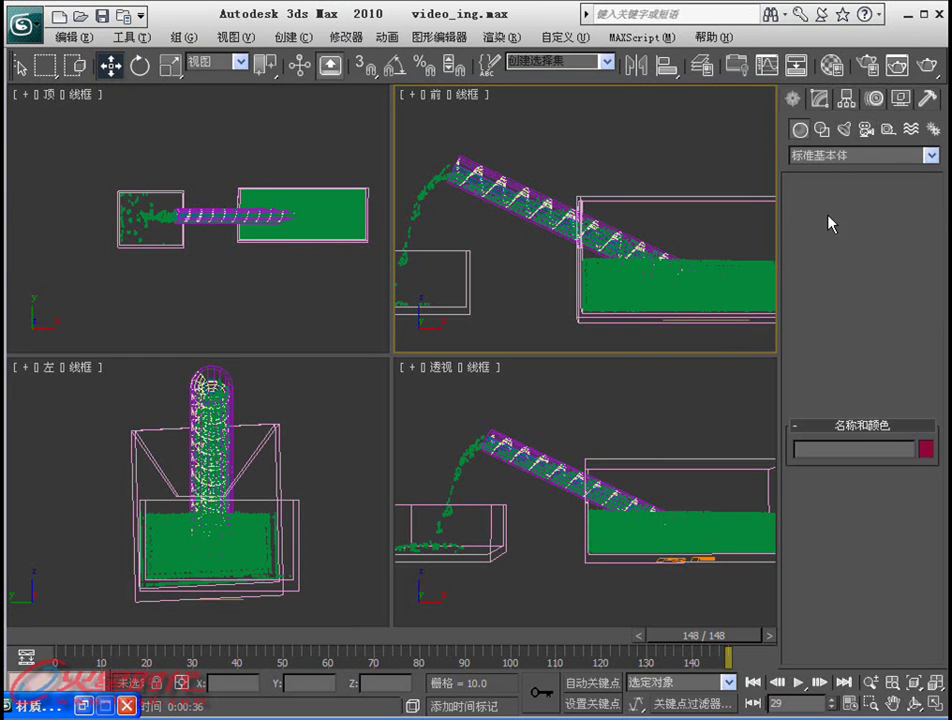
{"action": "left_click", "coordinate": [825, 217]}
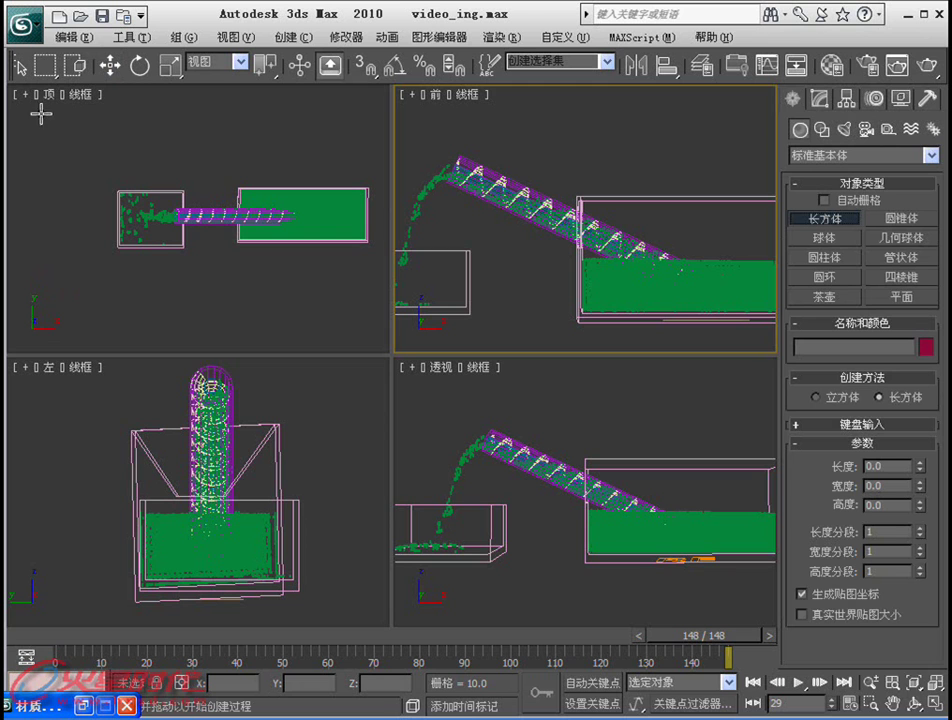
{"action": "left_click_drag", "start_coordinate": [41, 113], "coordinate": [389, 306]}
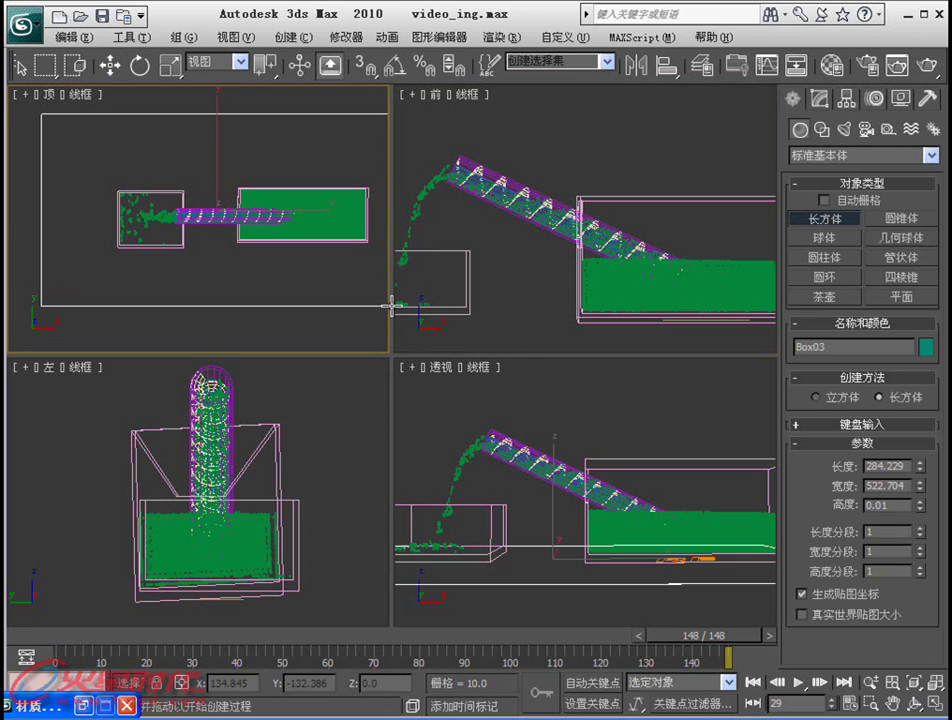
{"action": "right_click", "coordinate": [520, 312]}
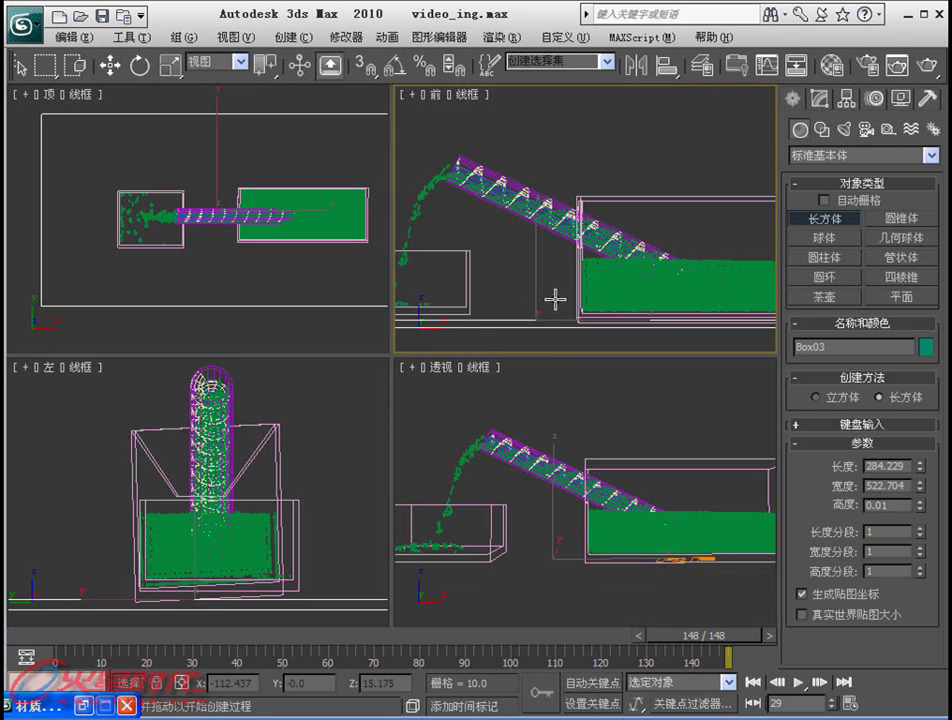
{"action": "right_click", "coordinate": [553, 293]}
{"action": "left_click", "coordinate": [525, 312]}
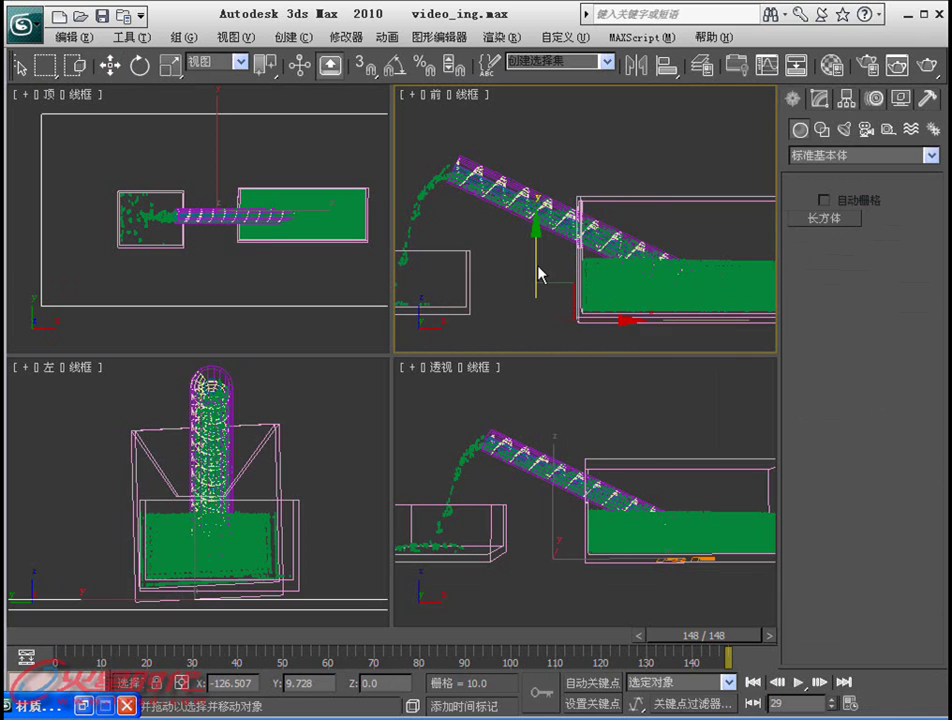
{"action": "left_click_drag", "start_coordinate": [537, 272], "coordinate": [529, 257]}
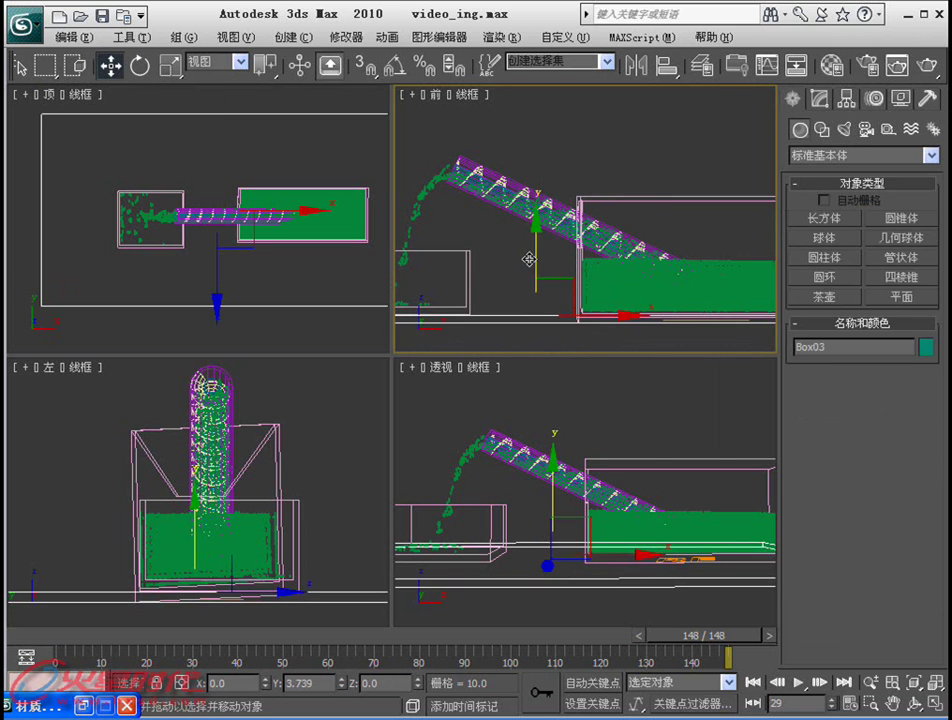
{"action": "right_click", "coordinate": [645, 368]}
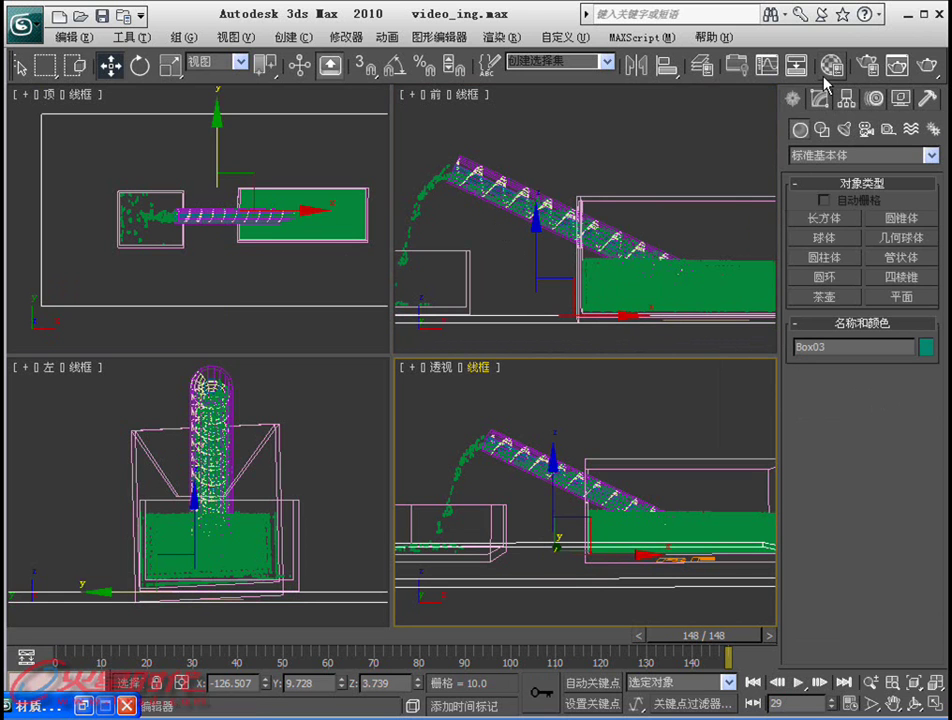
Turn the first material slot into a Matte/Shadow material.
{"action": "left_click", "coordinate": [55, 710]}
{"action": "key", "text": "Return"}
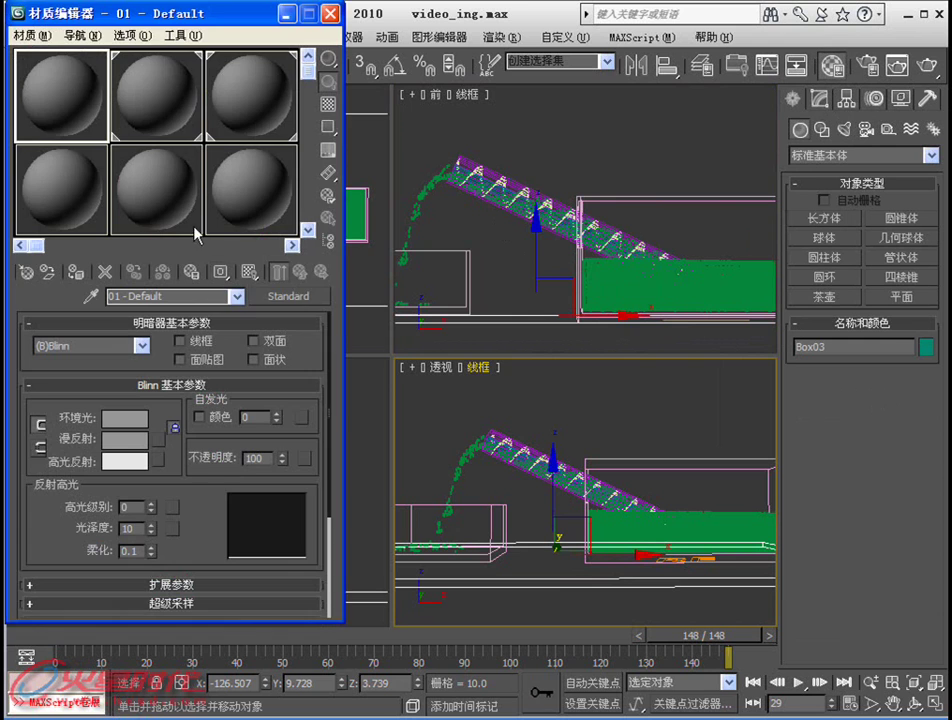
{"action": "left_click", "coordinate": [304, 298]}
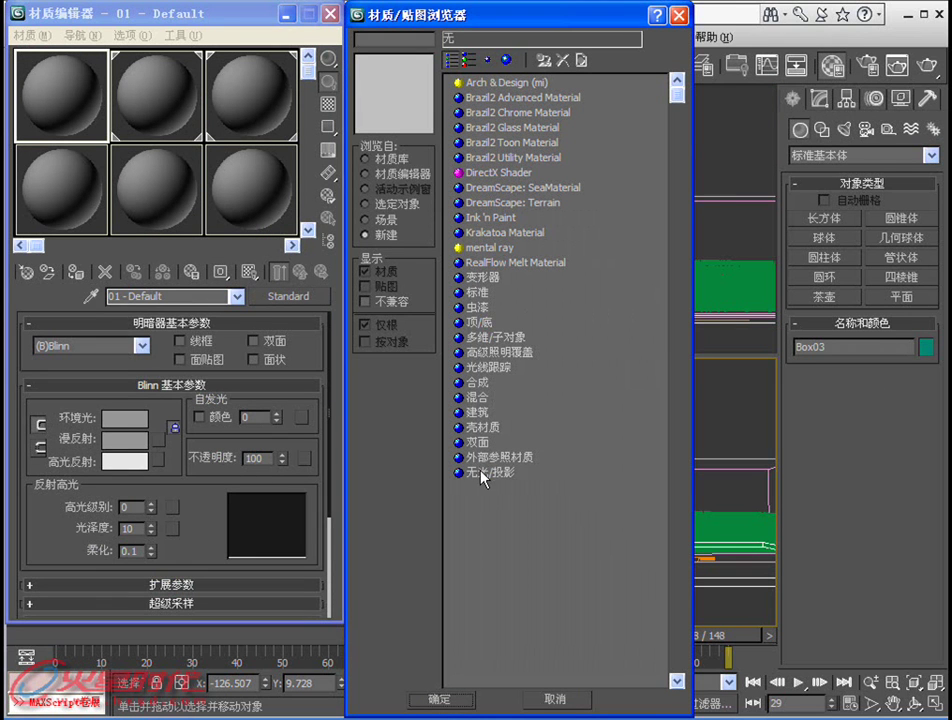
{"action": "double_click", "coordinate": [482, 474]}
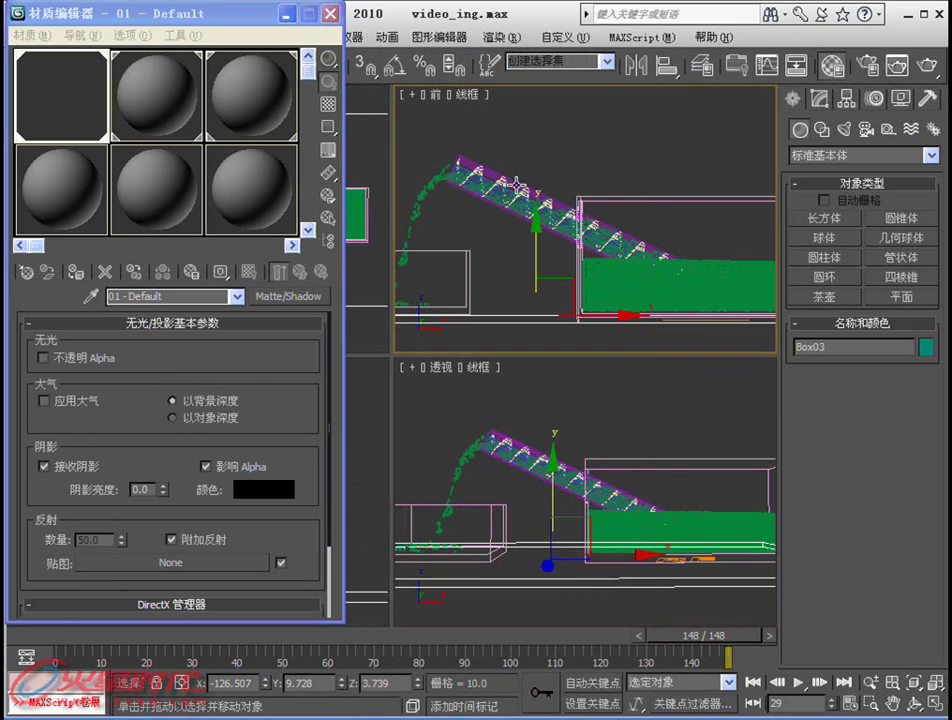
Select Tube01 and make material 02 Brazil2 Glass with refraction filter 223, 230, 235.
{"action": "left_click", "coordinate": [500, 150]}
{"action": "left_click", "coordinate": [600, 194]}
{"action": "left_click", "coordinate": [200, 115]}
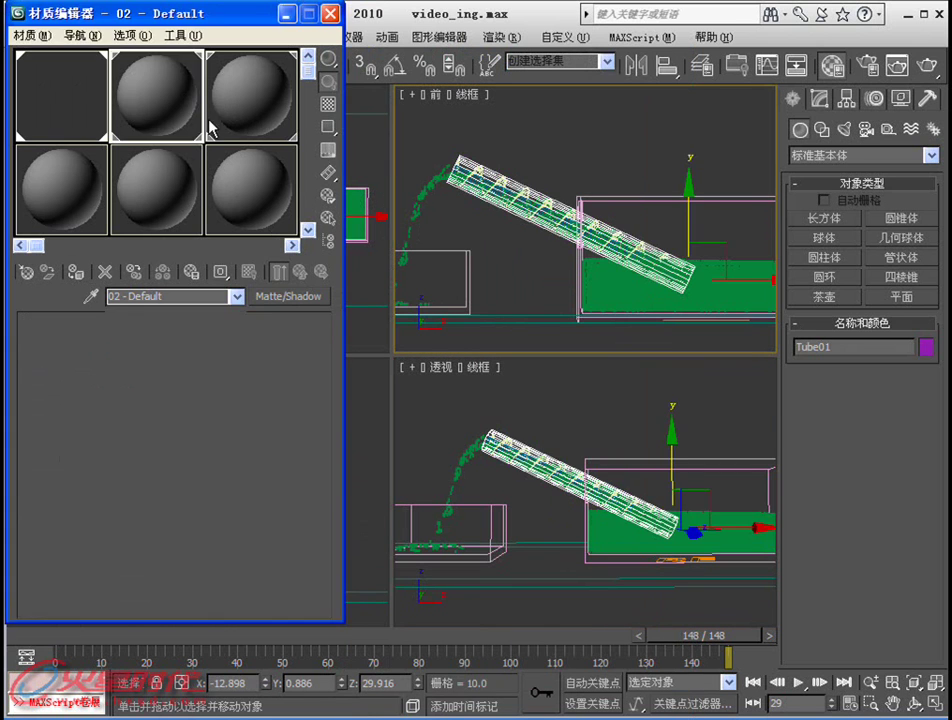
{"action": "left_click", "coordinate": [299, 297]}
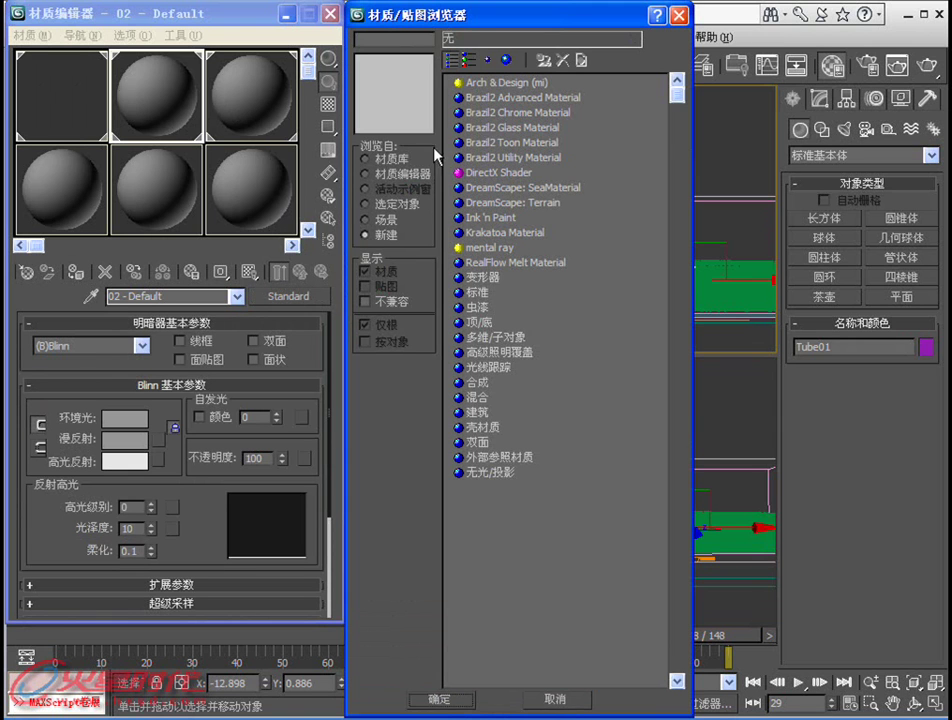
{"action": "double_click", "coordinate": [512, 127]}
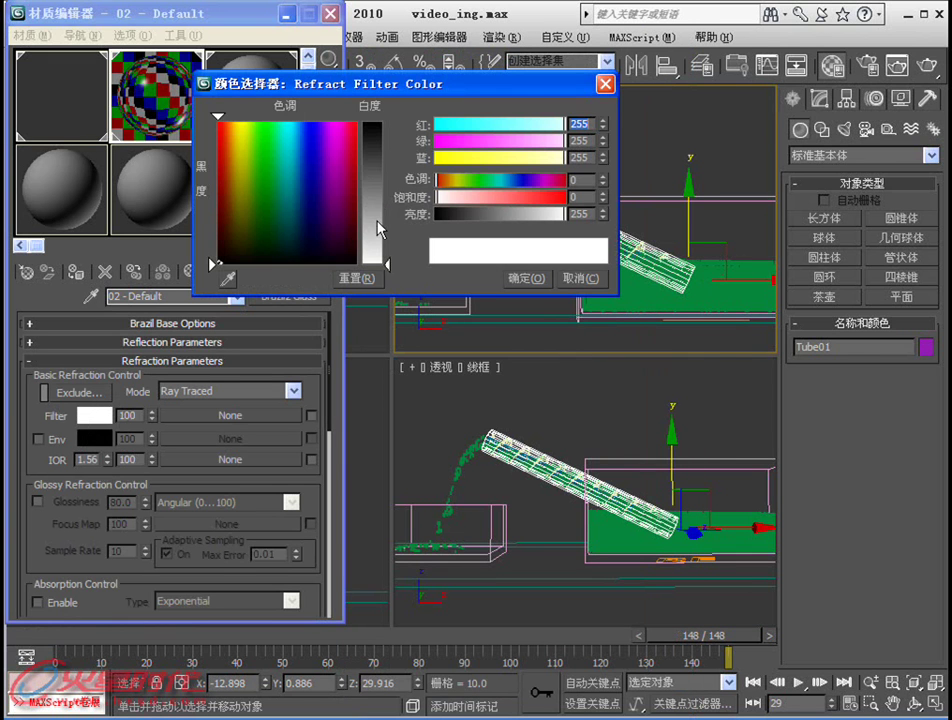
{"action": "left_click", "coordinate": [297, 212]}
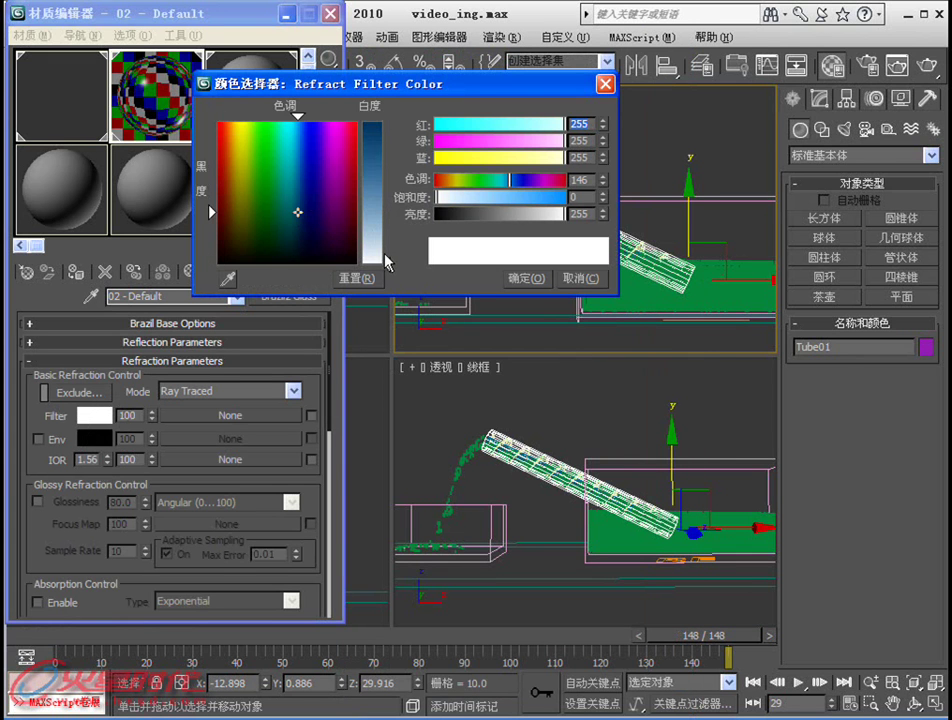
{"action": "left_click_drag", "start_coordinate": [386, 261], "coordinate": [388, 255]}
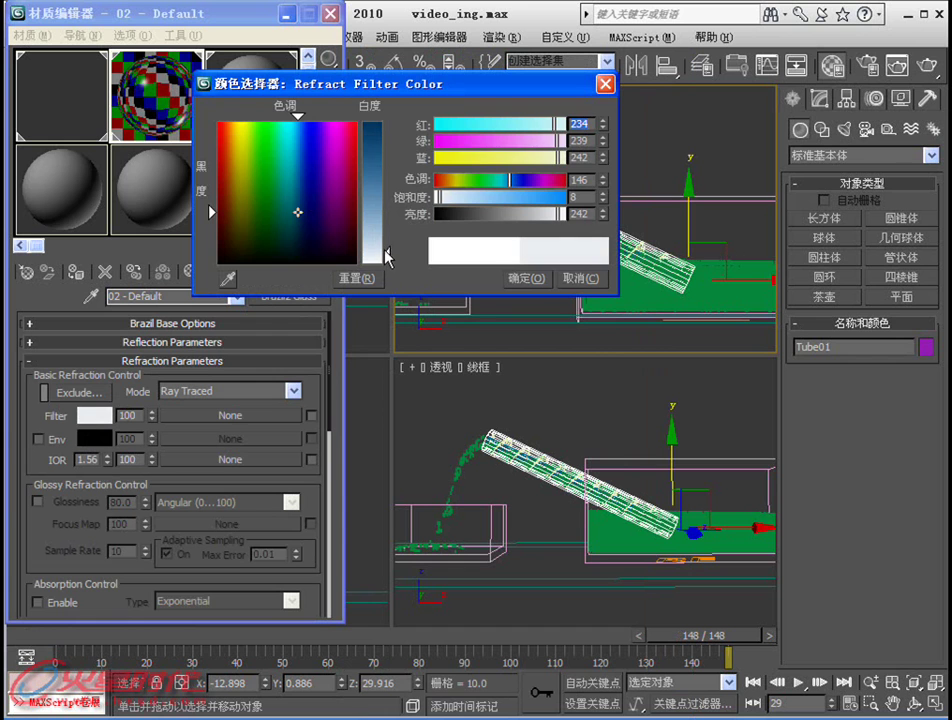
{"action": "left_click", "coordinate": [527, 279]}
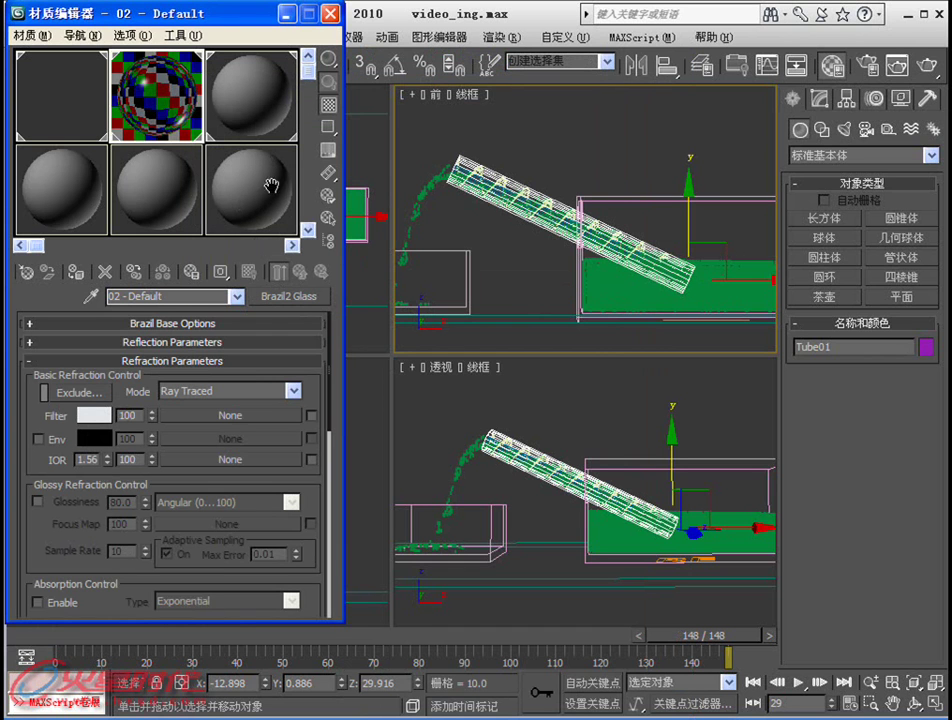
{"action": "left_click", "coordinate": [259, 123]}
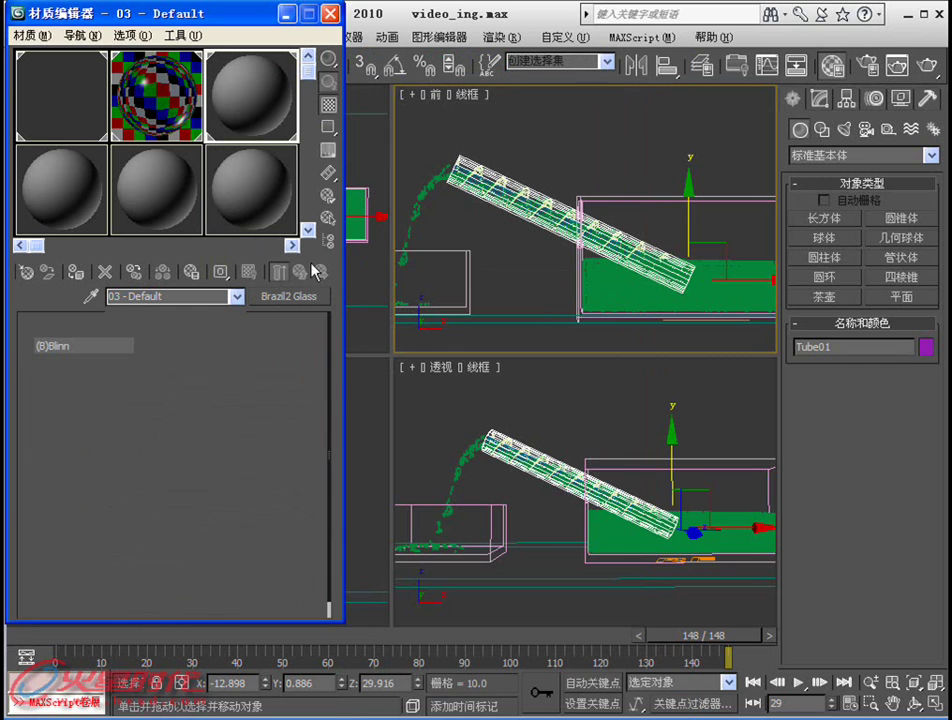
Select RFParticles01 and give material 03 a golden-brown diffuse colour (175, 136, 51).
{"action": "left_click", "coordinate": [418, 191]}
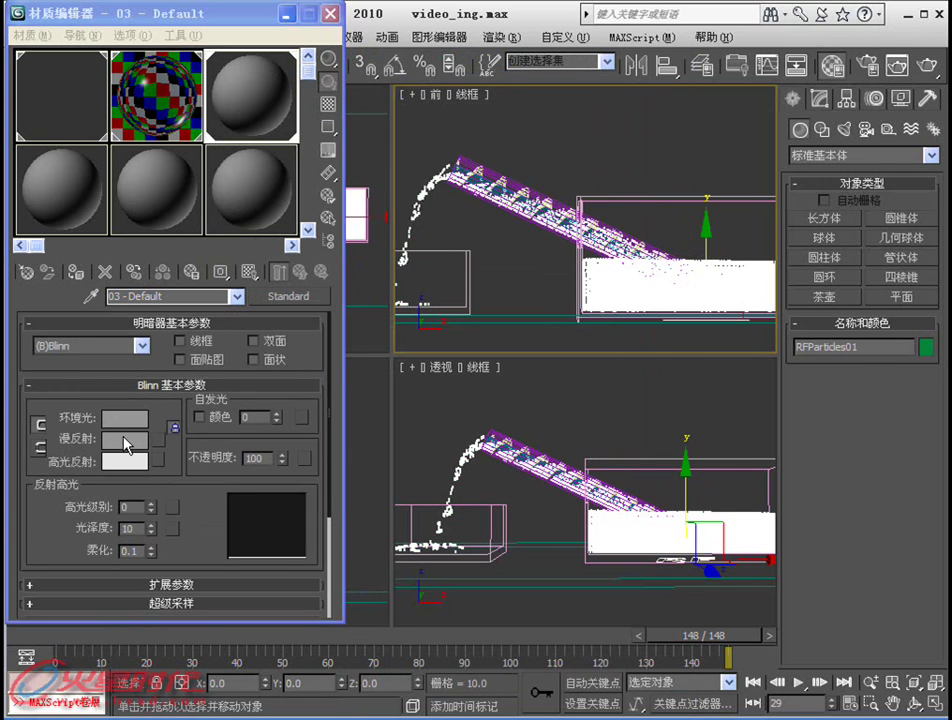
{"action": "left_click", "coordinate": [125, 439]}
{"action": "left_click", "coordinate": [233, 187]}
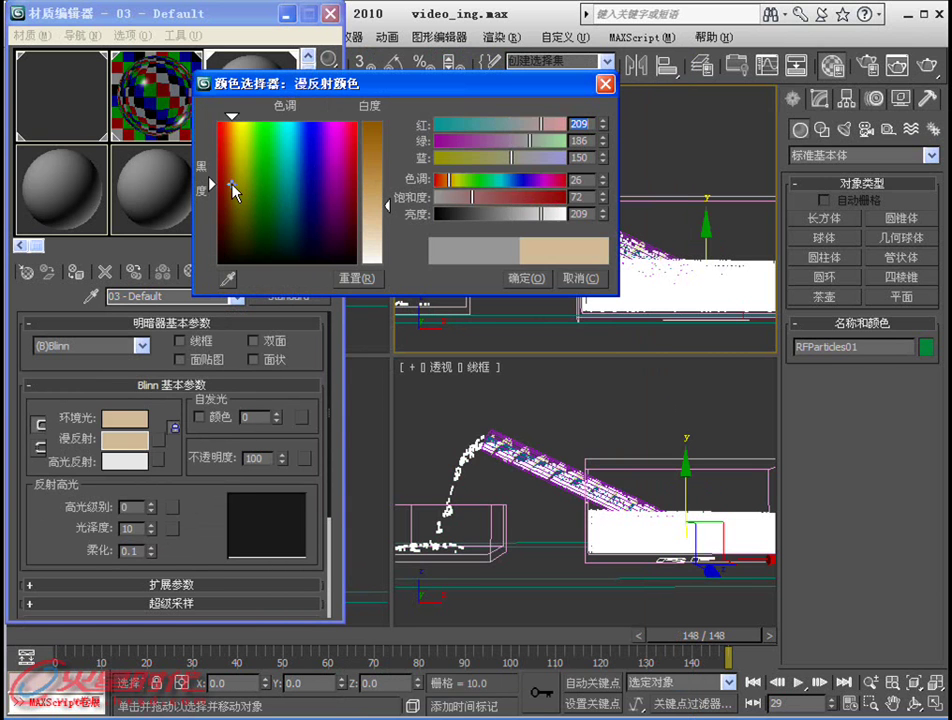
{"action": "left_click_drag", "start_coordinate": [389, 203], "coordinate": [390, 152]}
{"action": "mouse_move", "coordinate": [510, 198]}
{"action": "left_mouse_down"}
{"action": "mouse_move", "coordinate": [529, 205]}
{"action": "mouse_move", "coordinate": [527, 246]}
{"action": "left_mouse_up"}
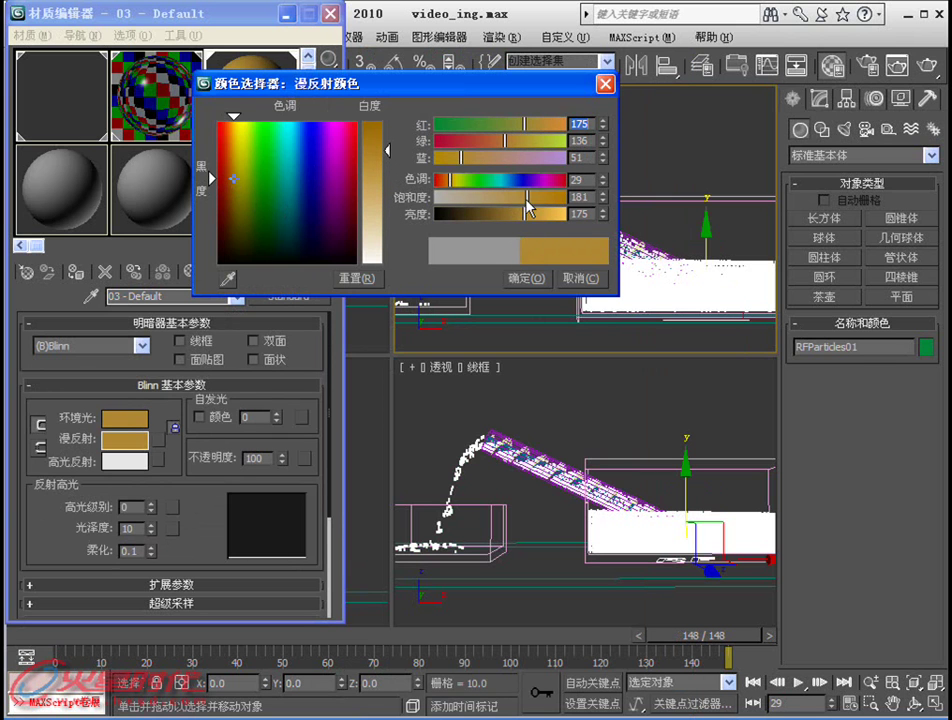
{"action": "left_click", "coordinate": [526, 279]}
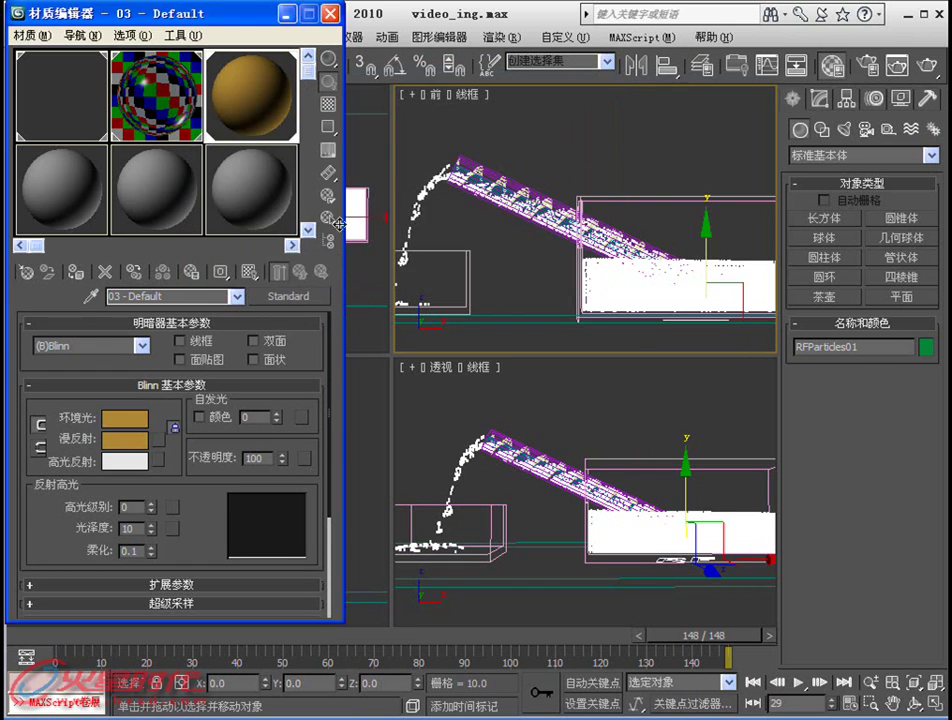
{"action": "left_click", "coordinate": [600, 404]}
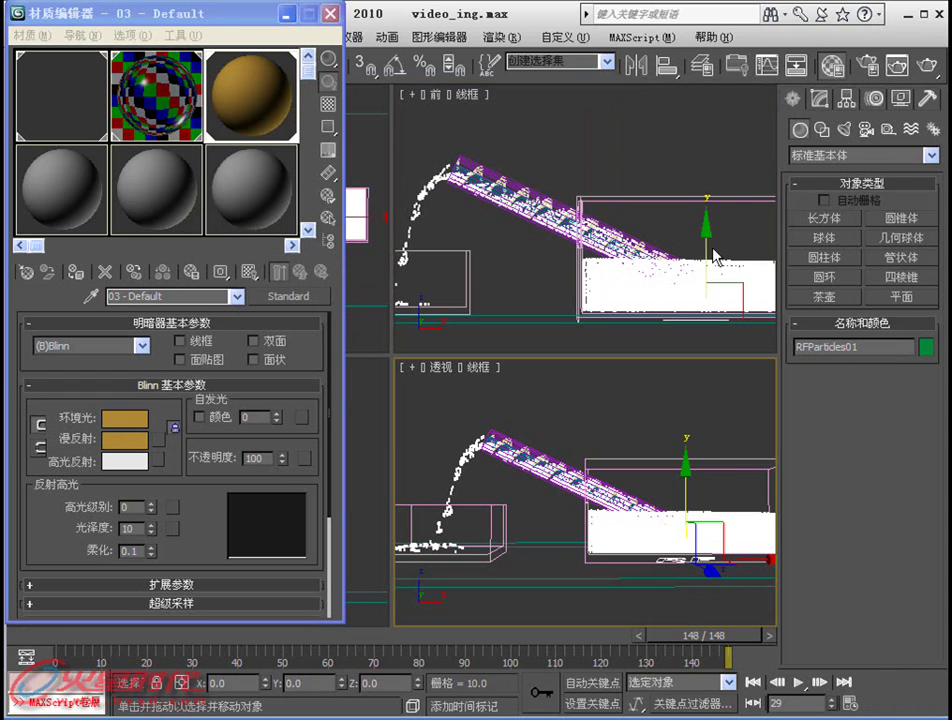
Show RFParticles01's parameters in the Modify panel and scroll to Particle Size and Particle Type.
{"action": "left_click", "coordinate": [818, 99]}
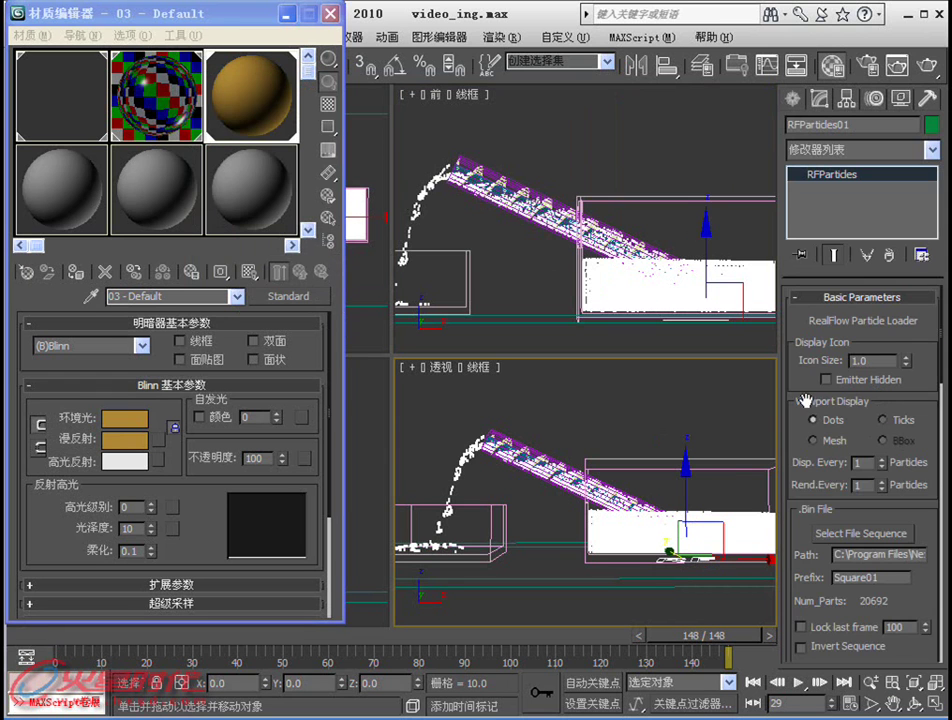
{"action": "scroll", "coordinate": [884, 455], "scroll_direction": "down", "scroll_amount": 3}
{"action": "scroll", "coordinate": [884, 510], "scroll_direction": "down", "scroll_amount": 4}
{"action": "scroll", "coordinate": [887, 484], "scroll_direction": "down", "scroll_amount": 2}
{"action": "scroll", "coordinate": [890, 510], "scroll_direction": "down", "scroll_amount": 2}
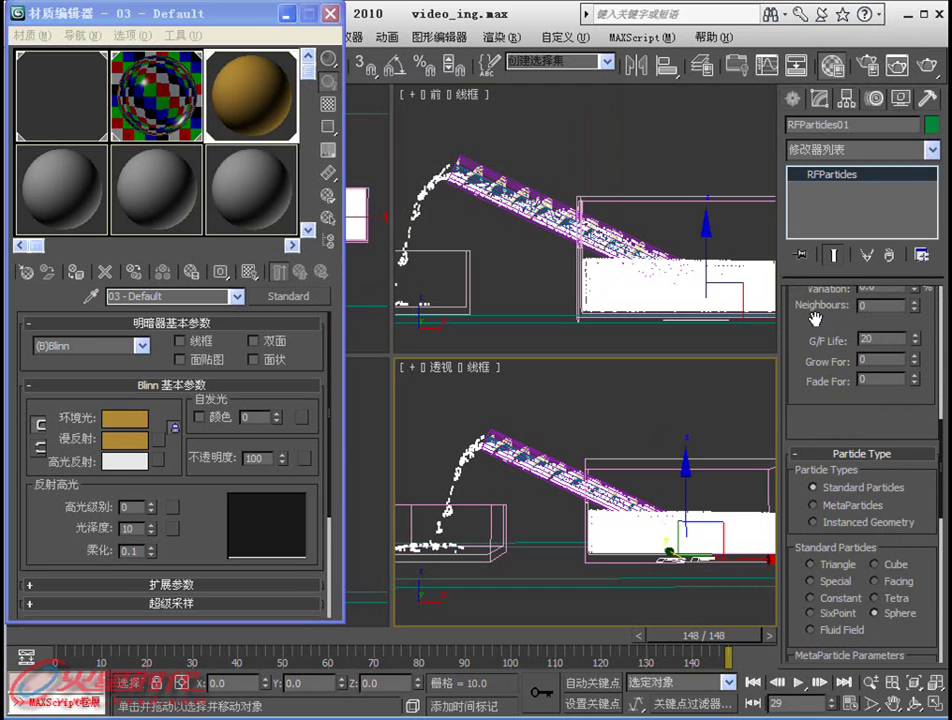
{"action": "scroll", "coordinate": [815, 318], "scroll_direction": "up", "scroll_amount": 2}
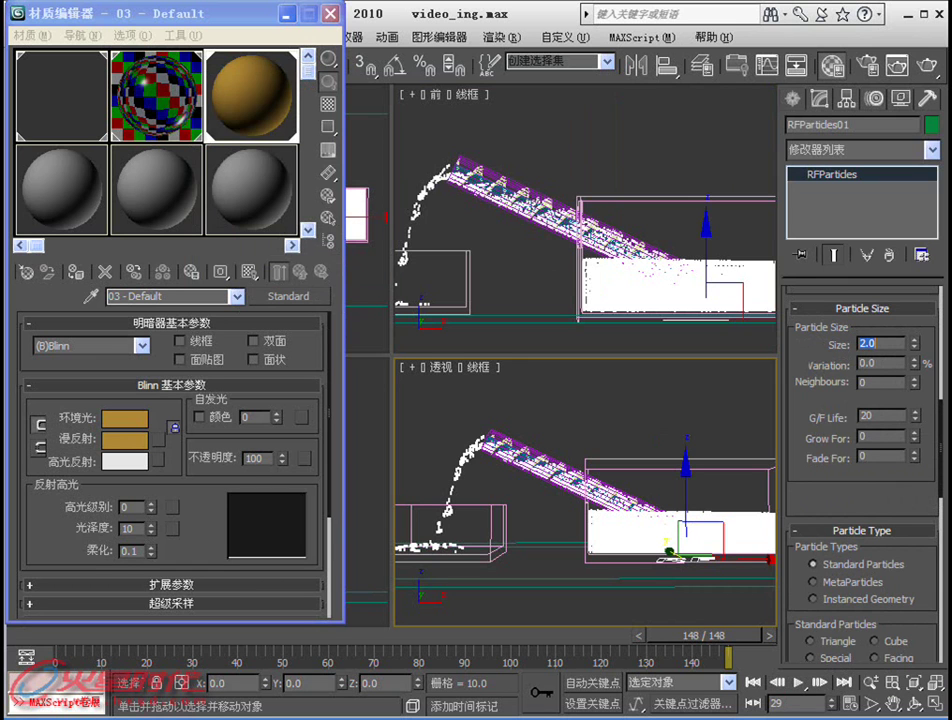
Change the environment background colour to pale blue-grey RGB 138/166/185.
{"action": "left_click", "coordinate": [287, 14]}
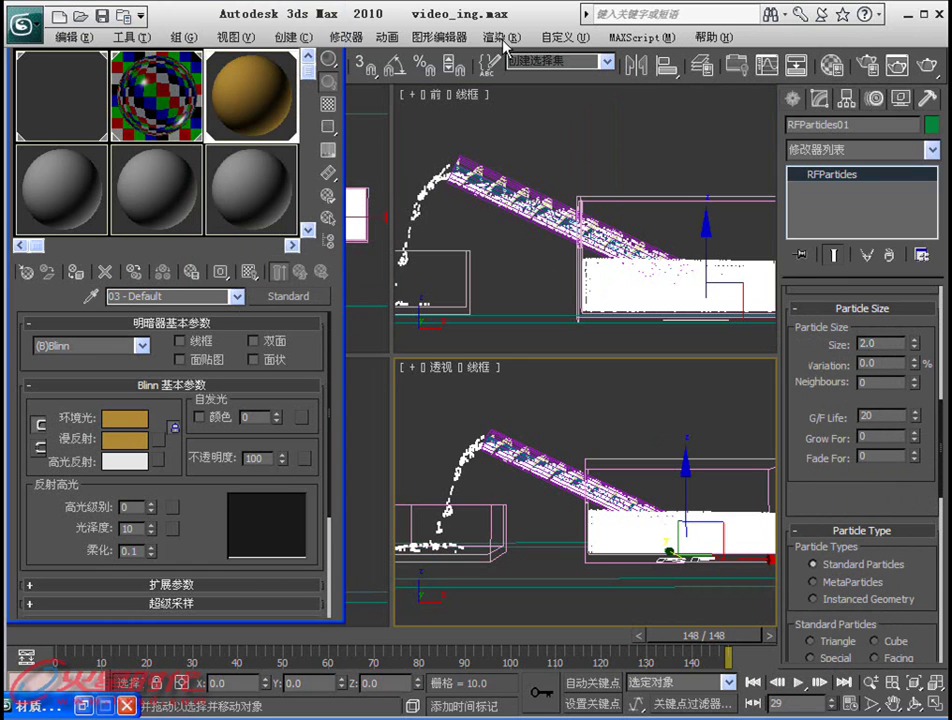
{"action": "left_click", "coordinate": [500, 37]}
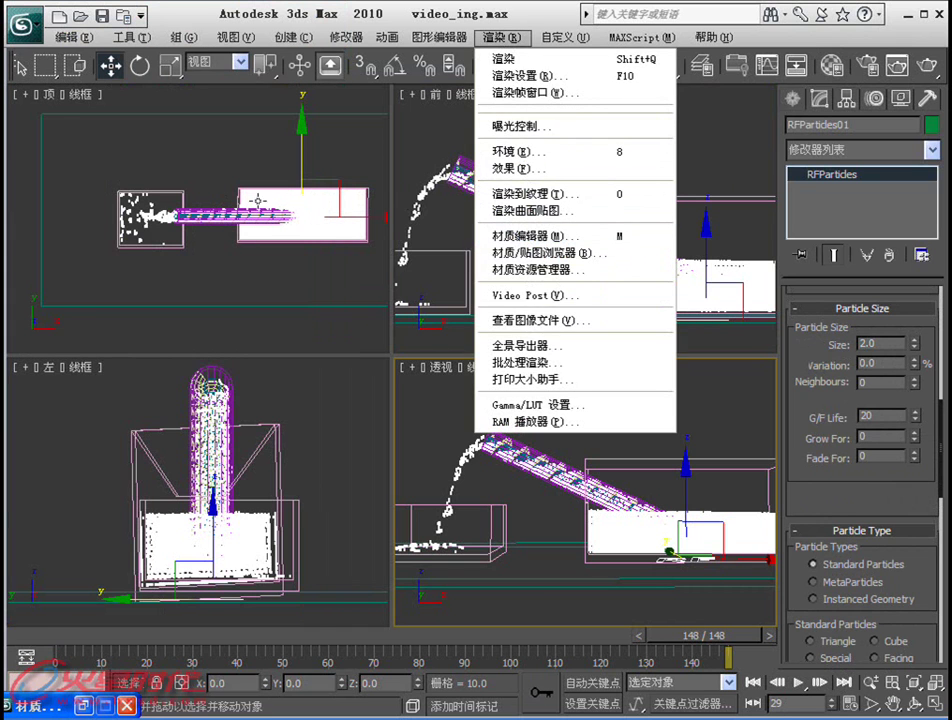
{"action": "left_click", "coordinate": [515, 152]}
{"action": "left_click", "coordinate": [64, 350]}
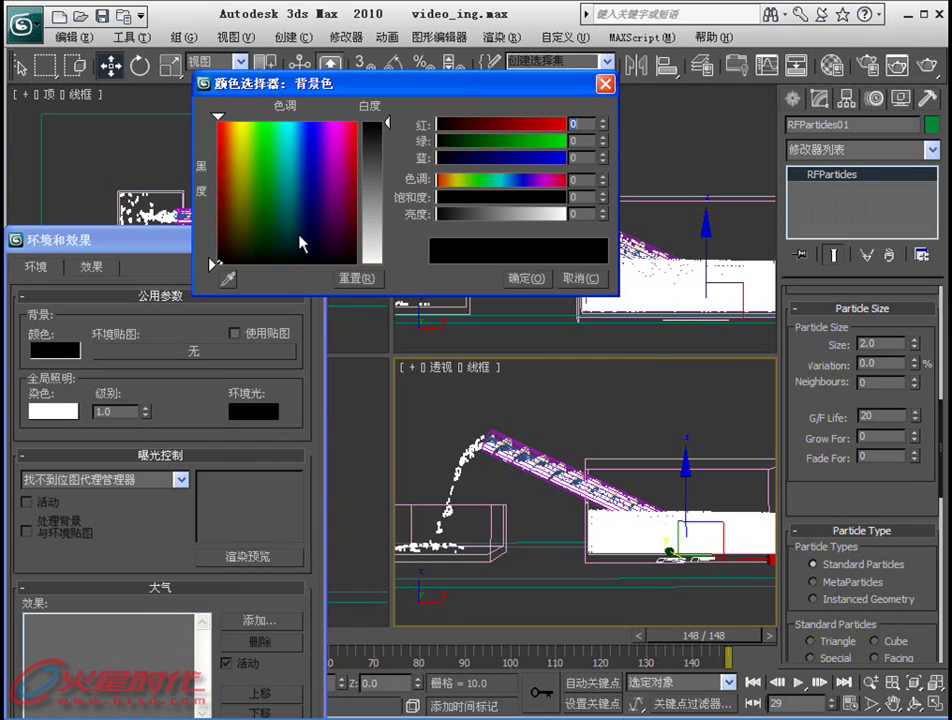
{"action": "left_click", "coordinate": [297, 208]}
{"action": "left_click_drag", "start_coordinate": [386, 122], "coordinate": [386, 199]}
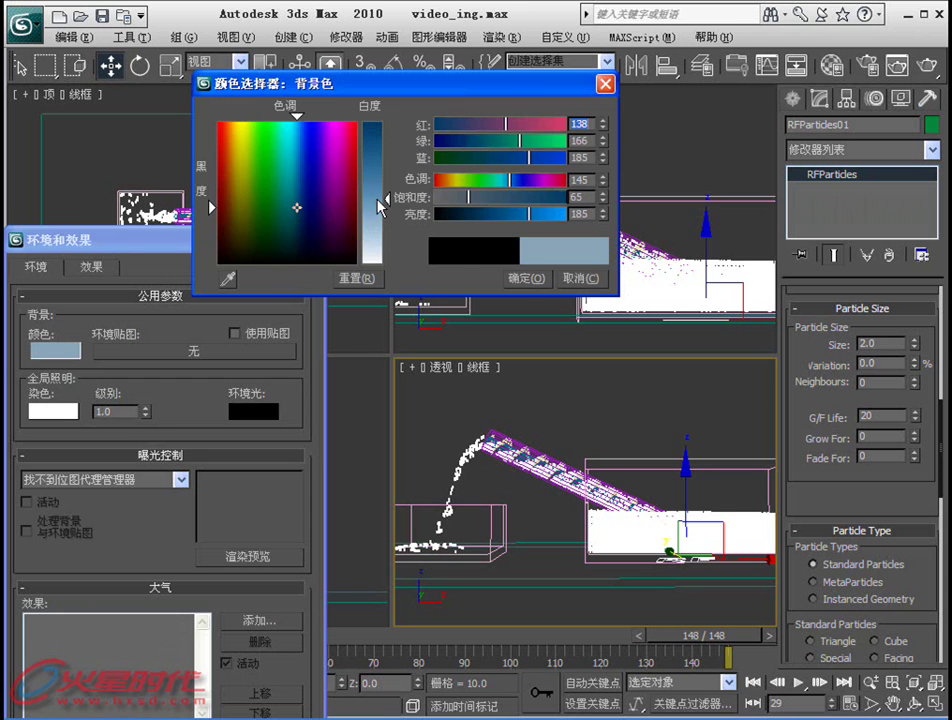
{"action": "left_click", "coordinate": [537, 282]}
{"action": "left_click_drag", "start_coordinate": [285, 242], "coordinate": [293, 96]}
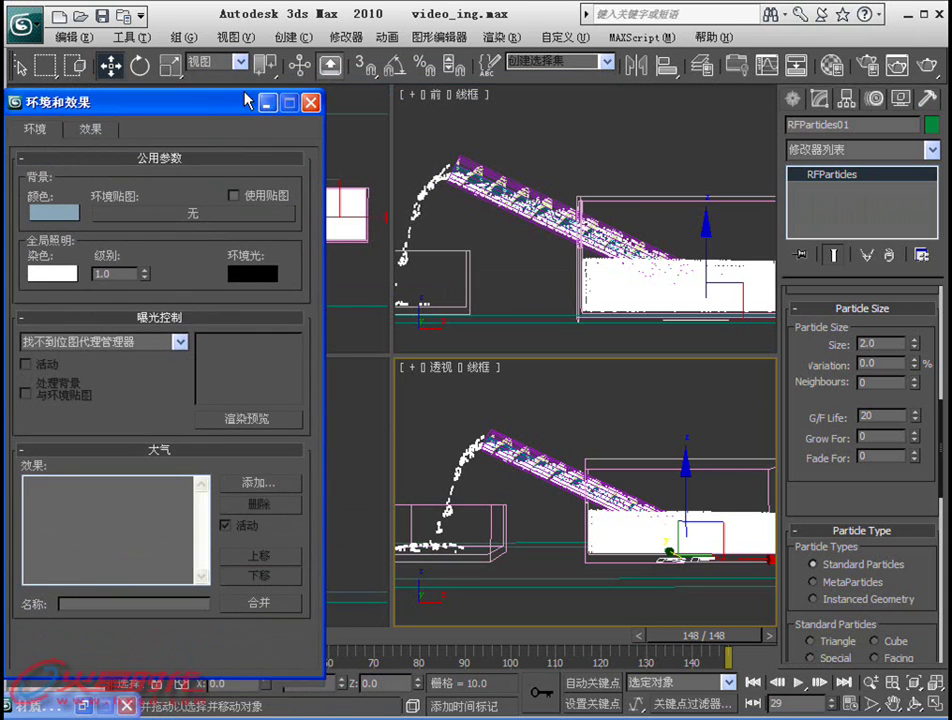
{"action": "left_click", "coordinate": [320, 93]}
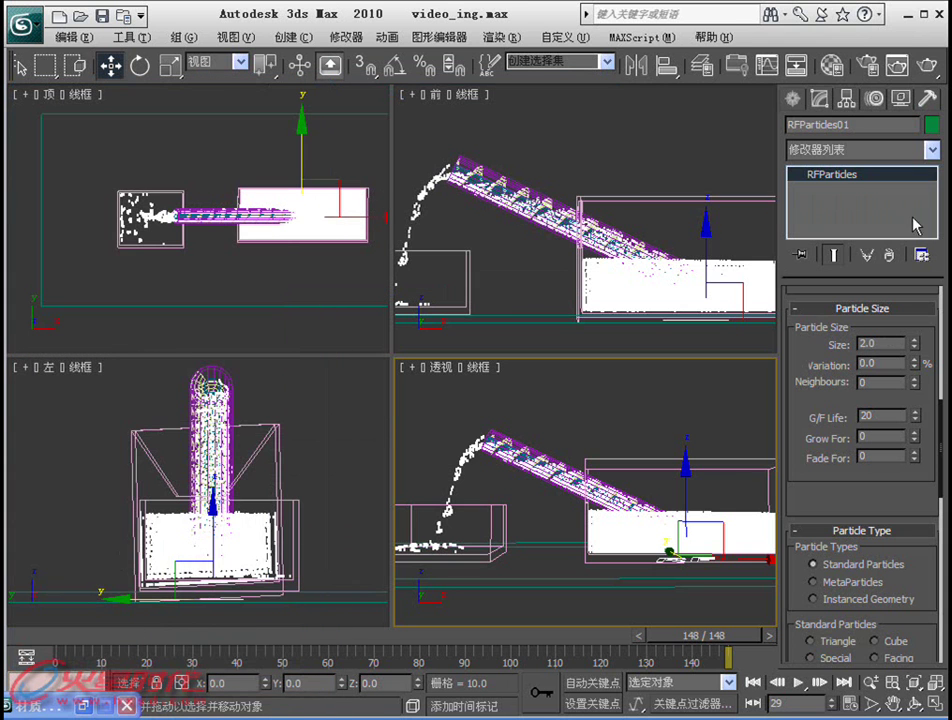
Render frame 148 of the Perspective view with Brazil, then close the frame window.
{"action": "left_click", "coordinate": [921, 75]}
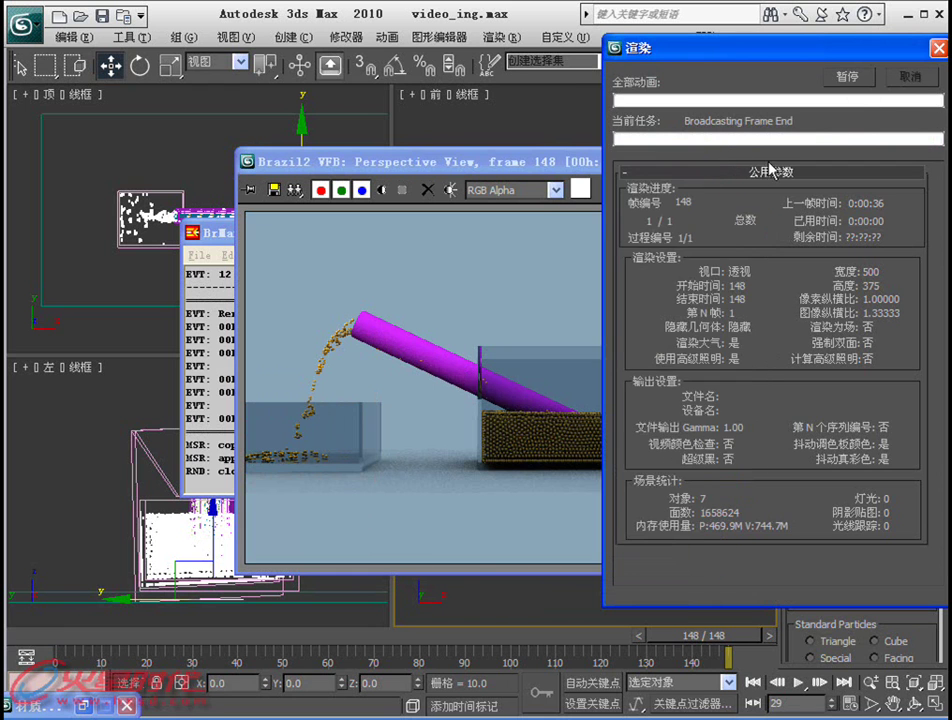
{"action": "left_click", "coordinate": [707, 161]}
Select the glass tube and bring up its glass material 02 in the Material Editor.
{"action": "left_click", "coordinate": [759, 232]}
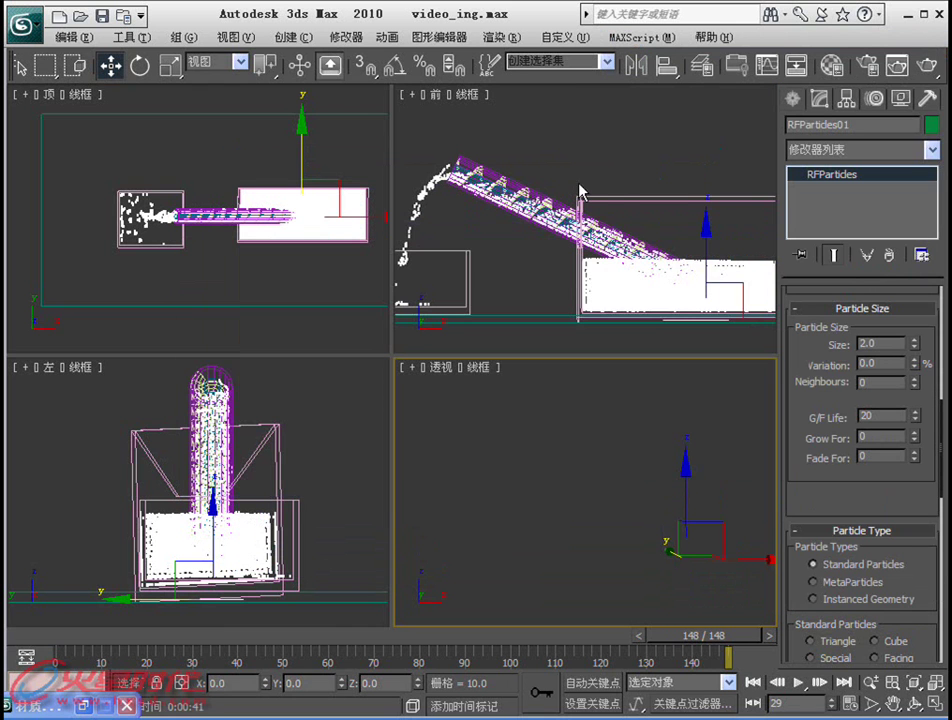
{"action": "left_click", "coordinate": [525, 183]}
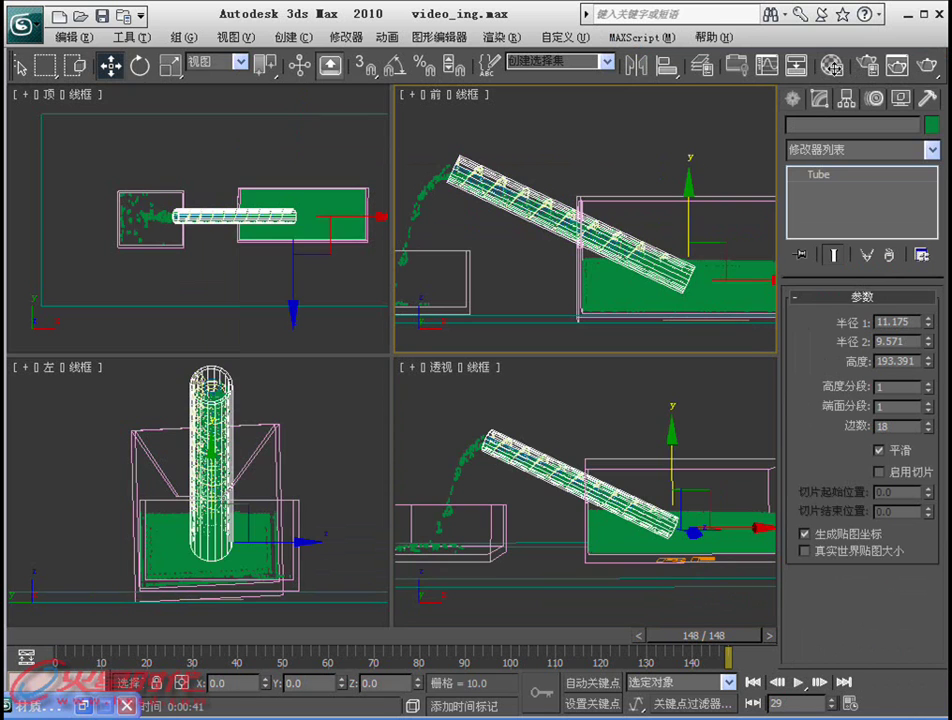
{"action": "left_click", "coordinate": [833, 67]}
{"action": "left_click", "coordinate": [132, 88]}
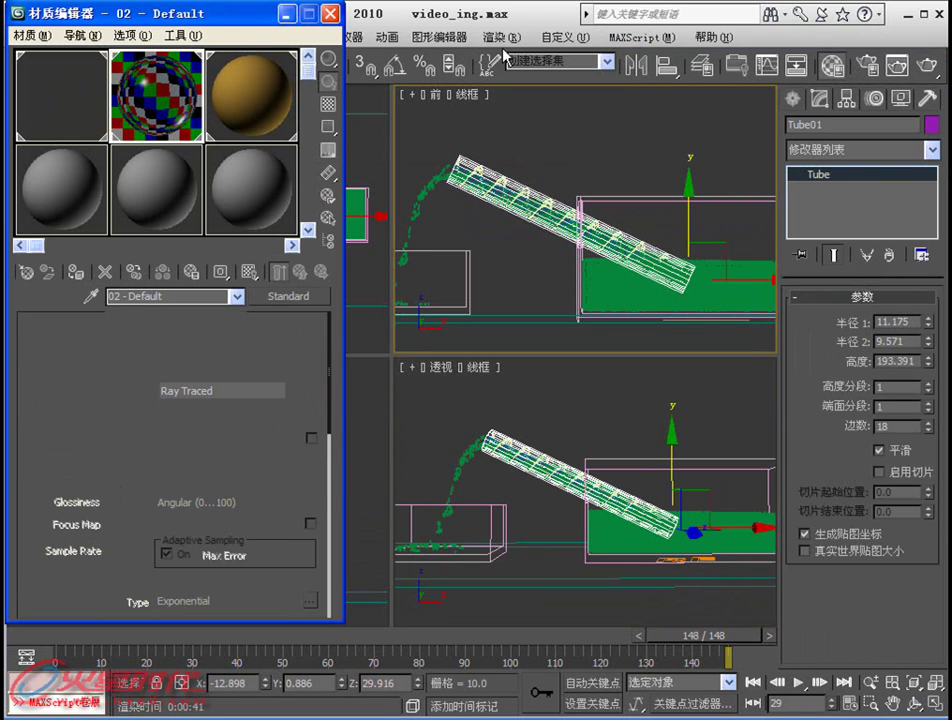
{"action": "left_click", "coordinate": [285, 13]}
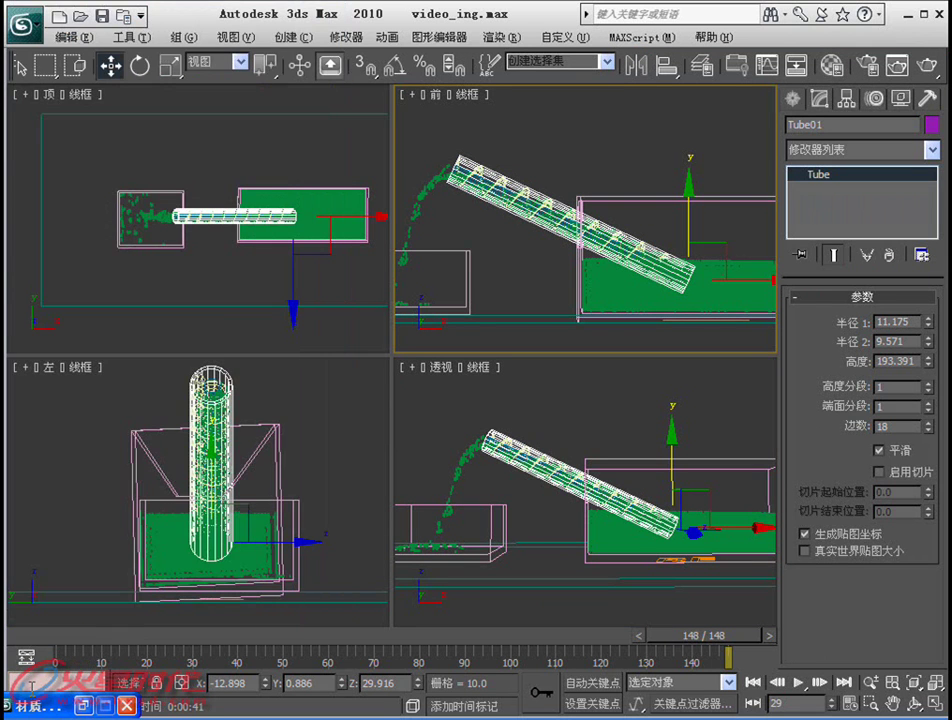
{"action": "right_click", "coordinate": [33, 708]}
{"action": "left_click", "coordinate": [40, 574]}
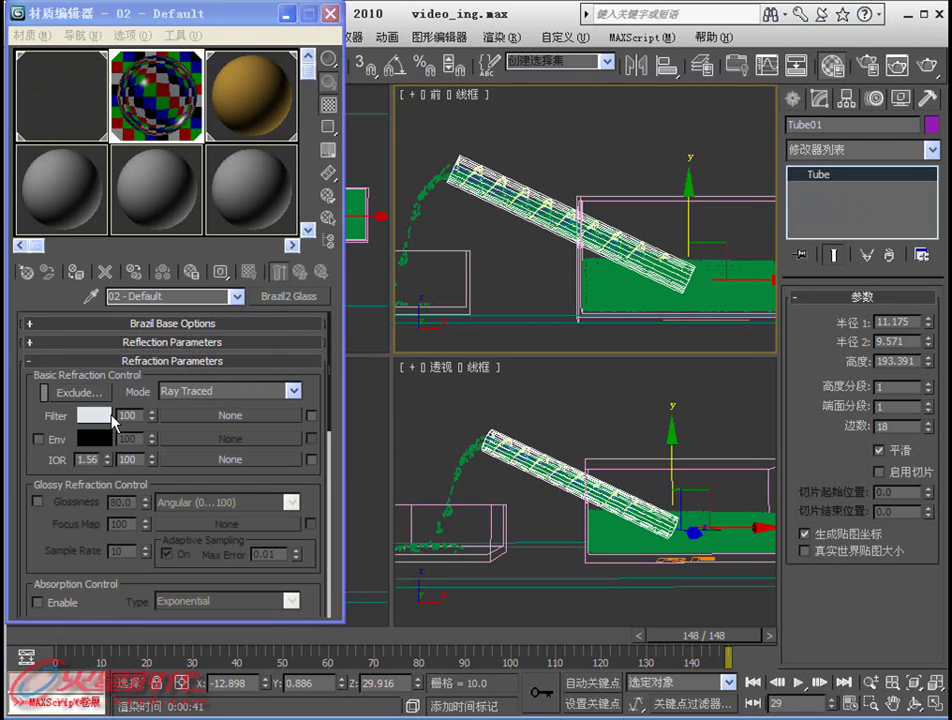
Lighten the glass material's Refract Filter colour to near white.
{"action": "left_click", "coordinate": [94, 414]}
{"action": "left_click_drag", "start_coordinate": [381, 258], "coordinate": [386, 261]}
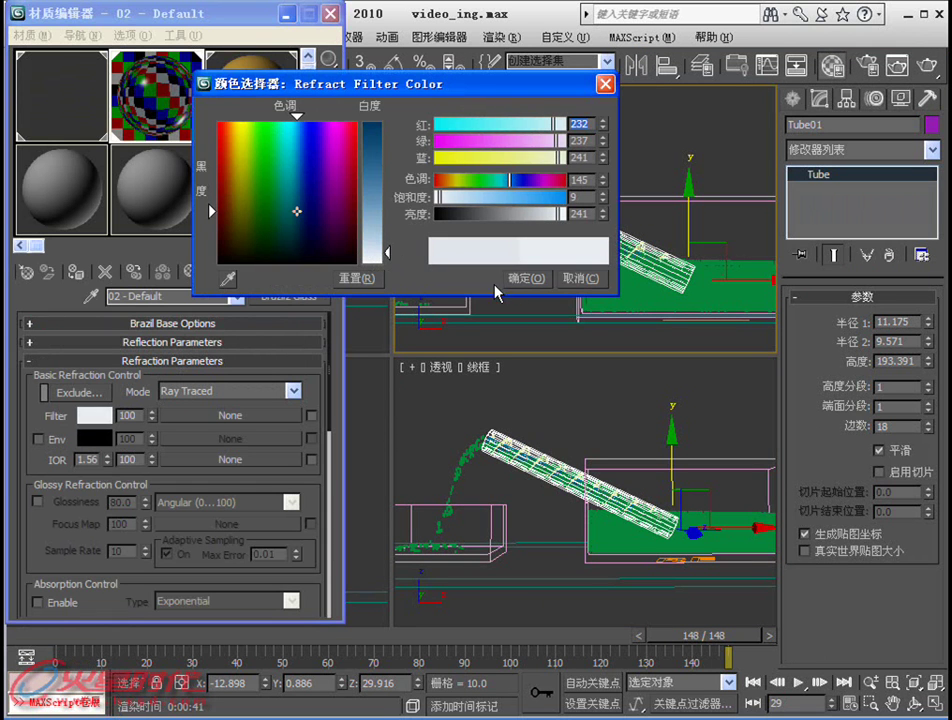
{"action": "key", "text": "Return"}
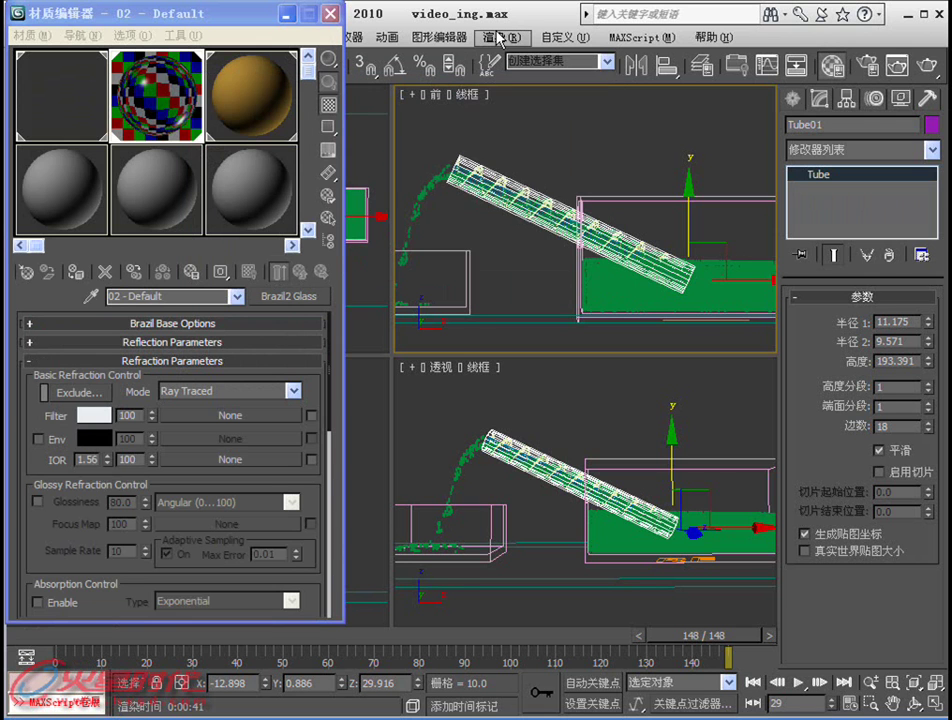
Set the environment background to pale blue-grey 138/166/185 and make the Perspective view active.
{"action": "left_click", "coordinate": [500, 37]}
{"action": "left_click", "coordinate": [512, 151]}
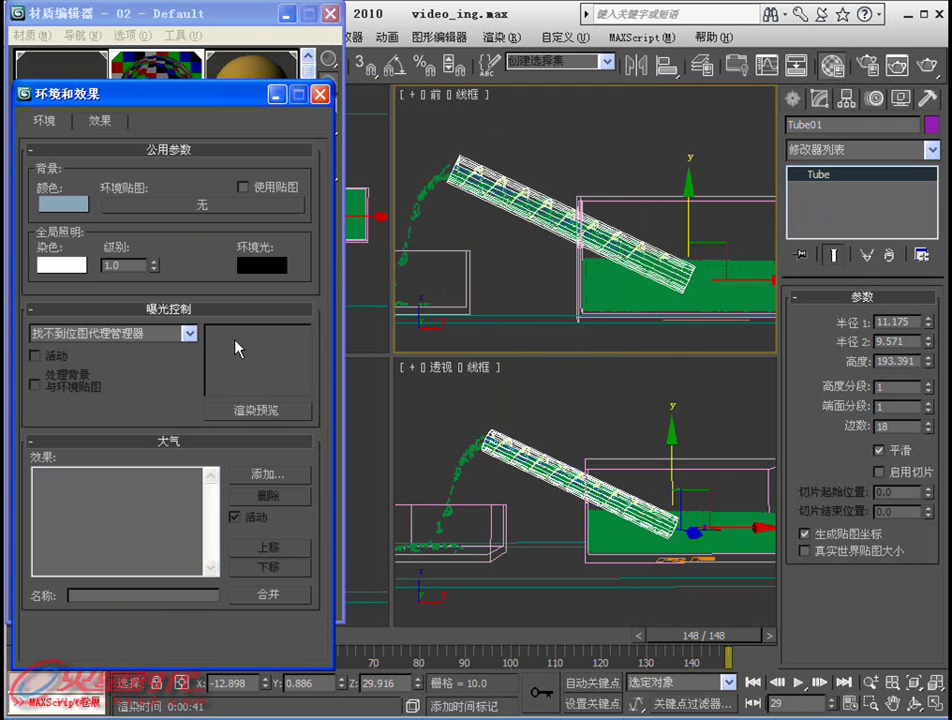
{"action": "left_click", "coordinate": [72, 204]}
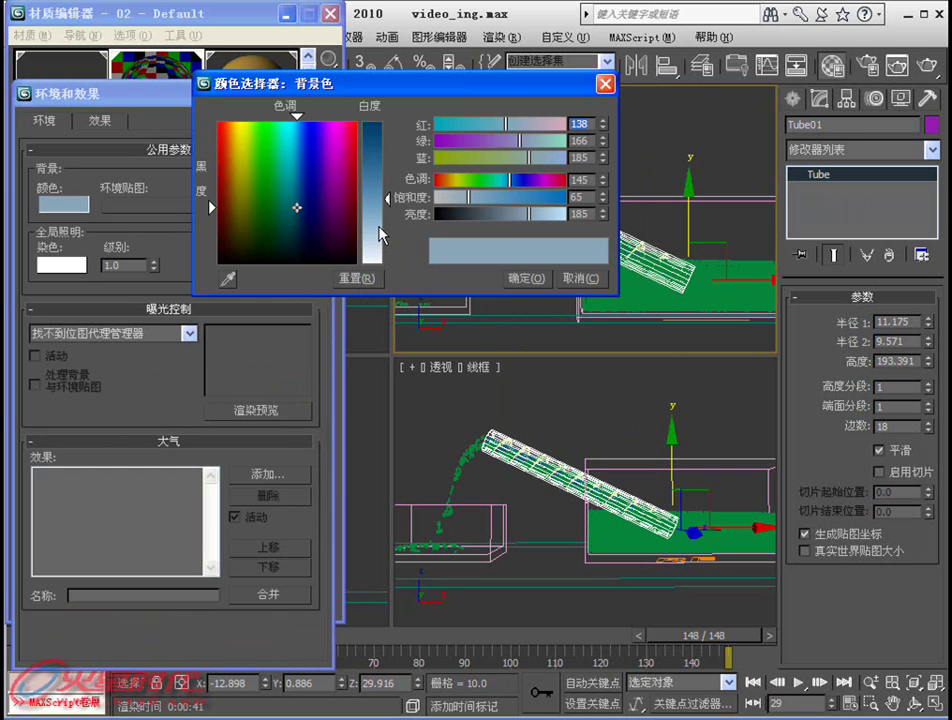
{"action": "left_click", "coordinate": [526, 278]}
{"action": "left_click", "coordinate": [325, 93]}
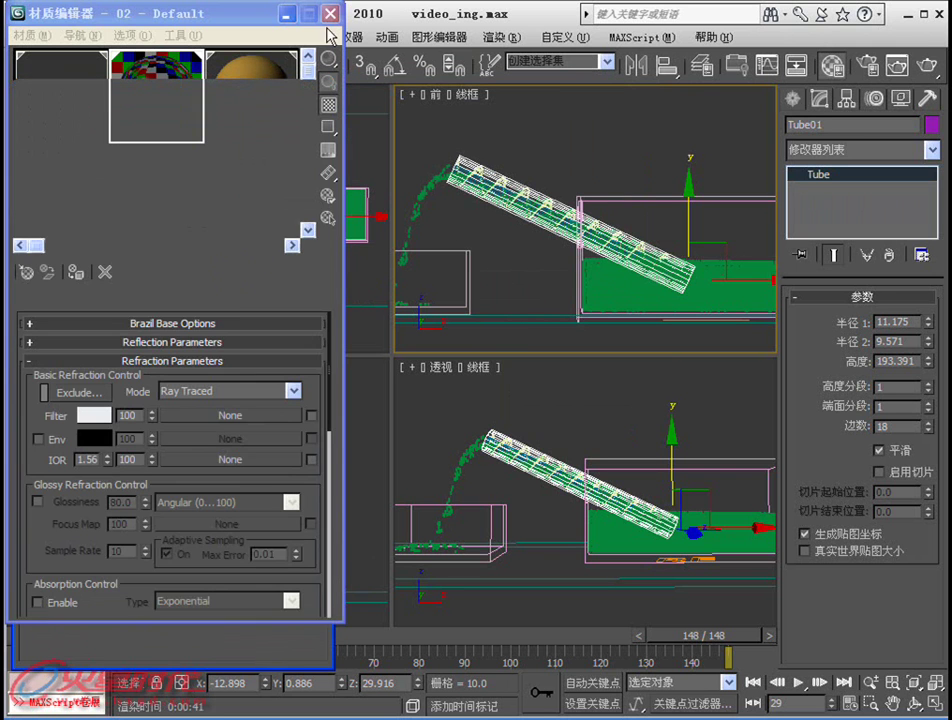
{"action": "left_click", "coordinate": [286, 14]}
{"action": "right_click", "coordinate": [633, 370]}
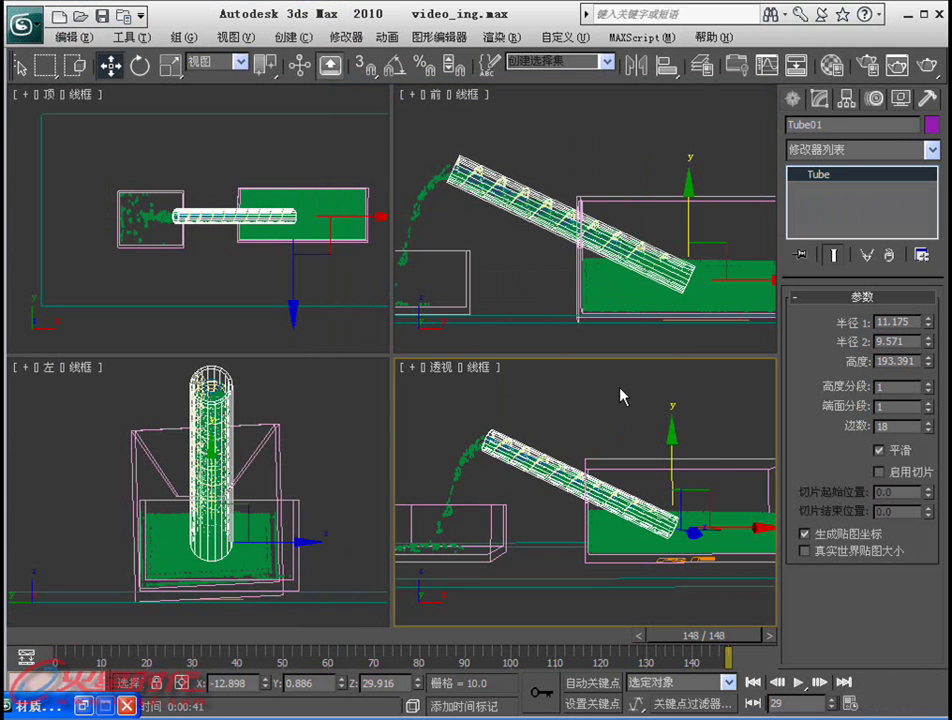
Test-render frame 148 from the Perspective view and close the result.
{"action": "left_click", "coordinate": [926, 66]}
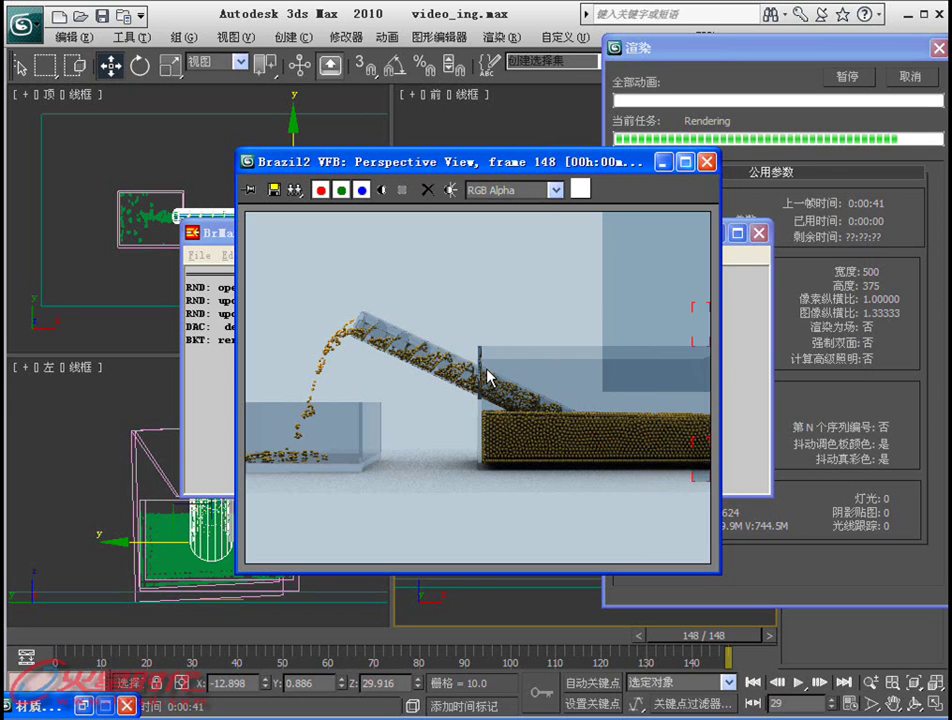
{"action": "left_click", "coordinate": [709, 165]}
Switch the Brazil renderer's Active Setup to the Production Sampling preset.
{"action": "left_click", "coordinate": [761, 227]}
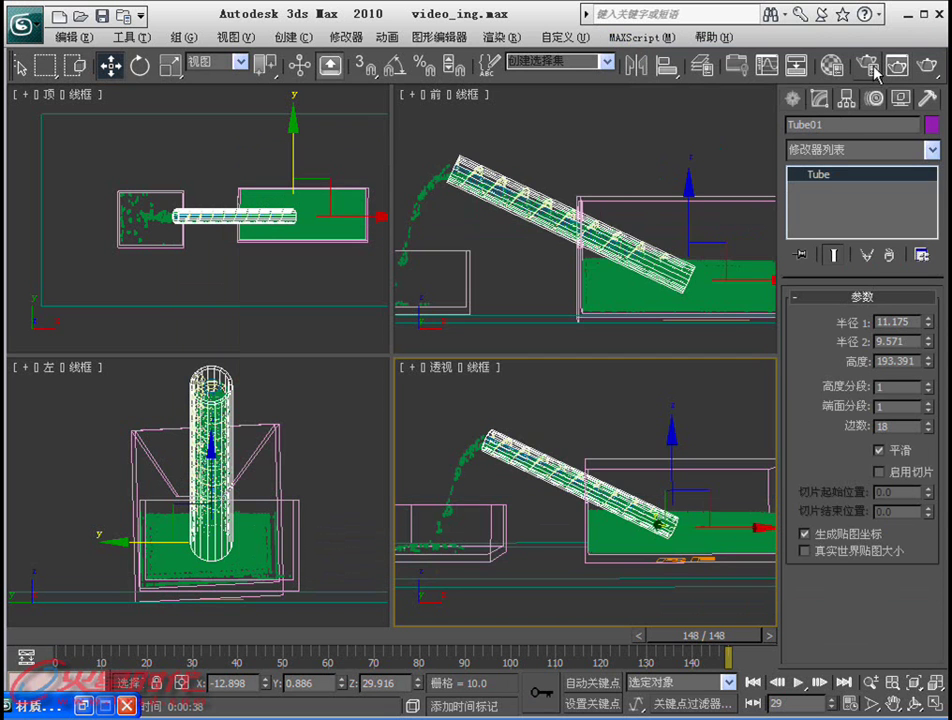
{"action": "left_click", "coordinate": [866, 66]}
{"action": "left_click", "coordinate": [431, 42]}
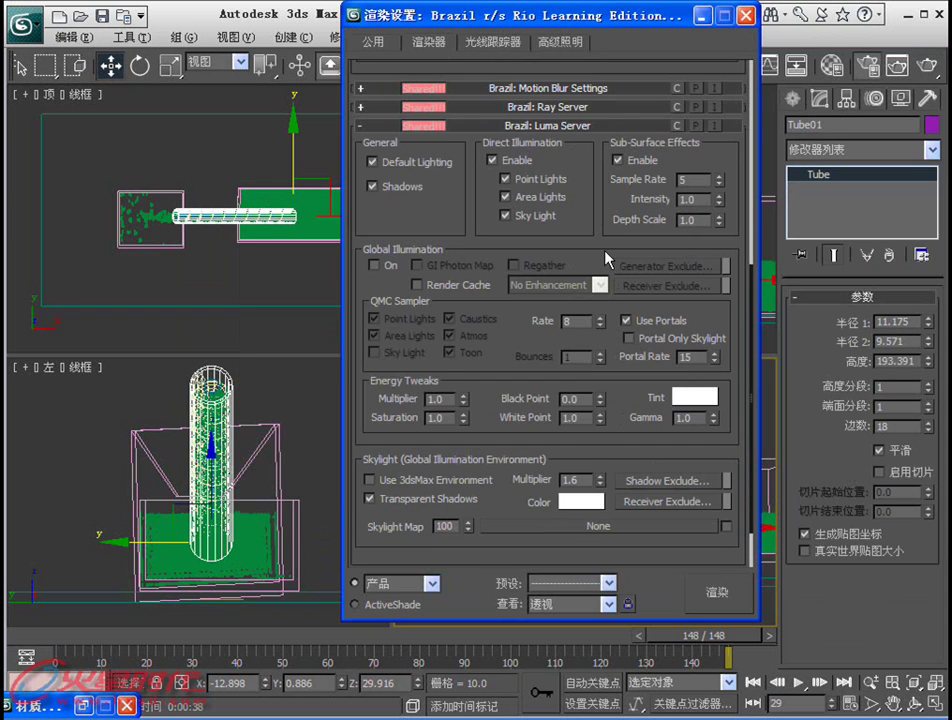
{"action": "scroll", "coordinate": [612, 316], "scroll_direction": "up", "scroll_amount": 4}
{"action": "scroll", "coordinate": [600, 250], "scroll_direction": "up", "scroll_amount": 2}
{"action": "scroll", "coordinate": [585, 175], "scroll_direction": "up", "scroll_amount": 2}
{"action": "left_click", "coordinate": [659, 102]}
{"action": "left_click", "coordinate": [510, 157]}
{"action": "left_click", "coordinate": [379, 44]}
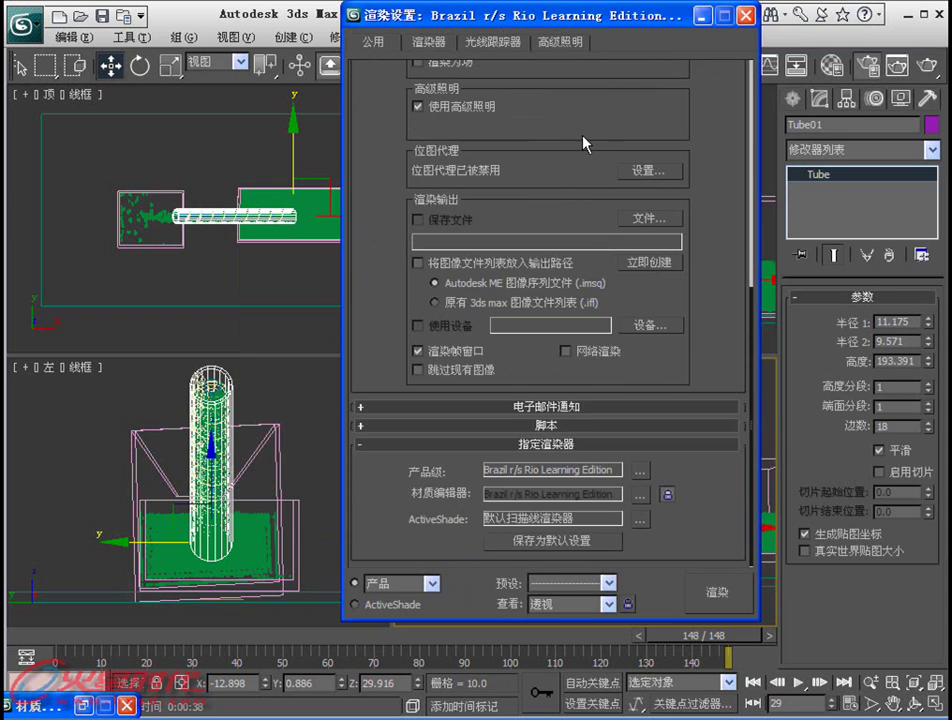
Set the output size to 681 × 511, hold the scene, and render frame 148.
{"action": "scroll", "coordinate": [524, 372], "scroll_direction": "up", "scroll_amount": 5}
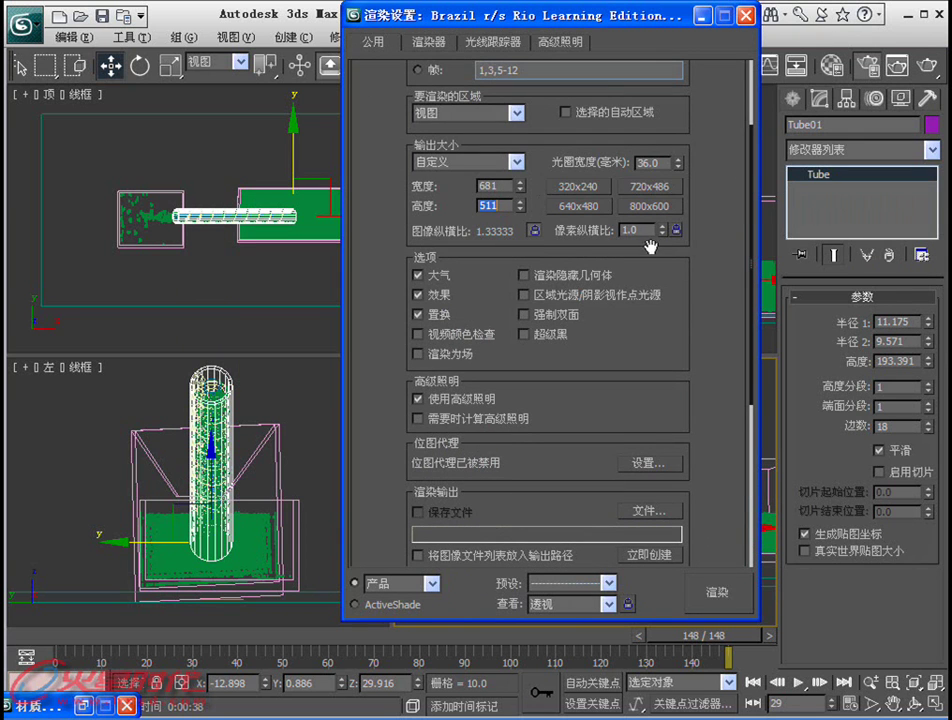
{"action": "scroll", "coordinate": [640, 300], "scroll_direction": "up", "scroll_amount": 3}
{"action": "left_click", "coordinate": [66, 36]}
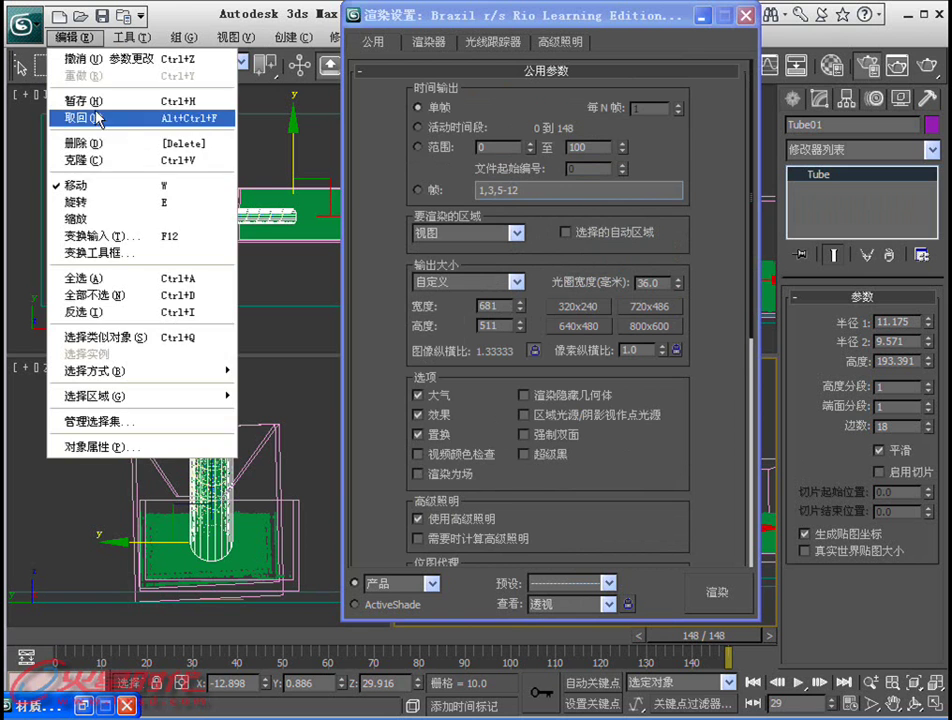
{"action": "left_click", "coordinate": [76, 99]}
{"action": "left_click", "coordinate": [719, 593]}
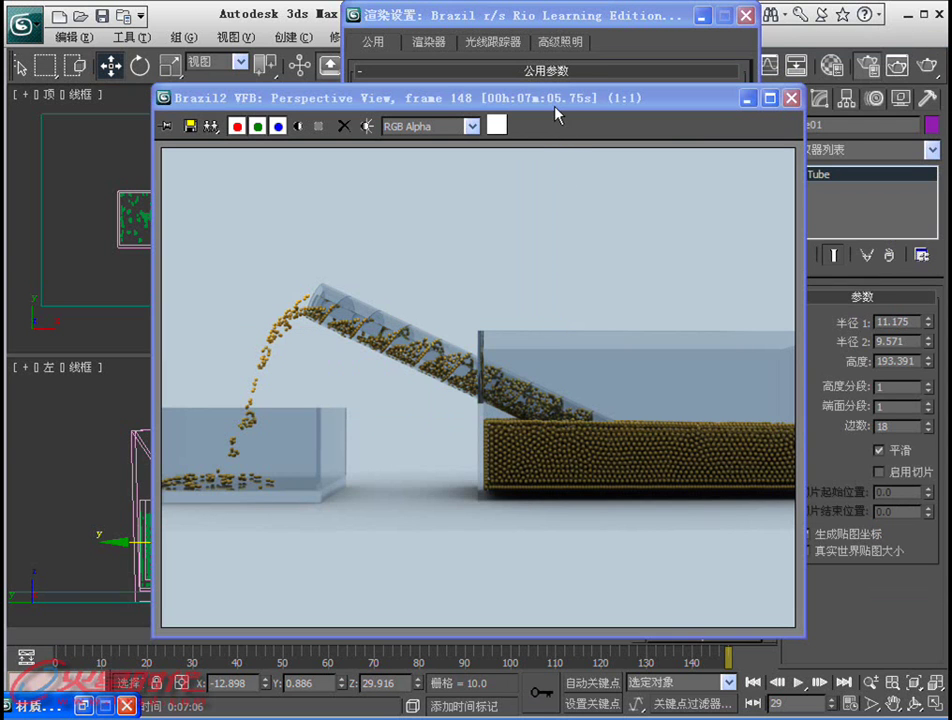
Reposition and zoom the Brazil frame window to inspect the frame 148 render, then close it.
{"action": "left_click_drag", "start_coordinate": [553, 104], "coordinate": [520, 33]}
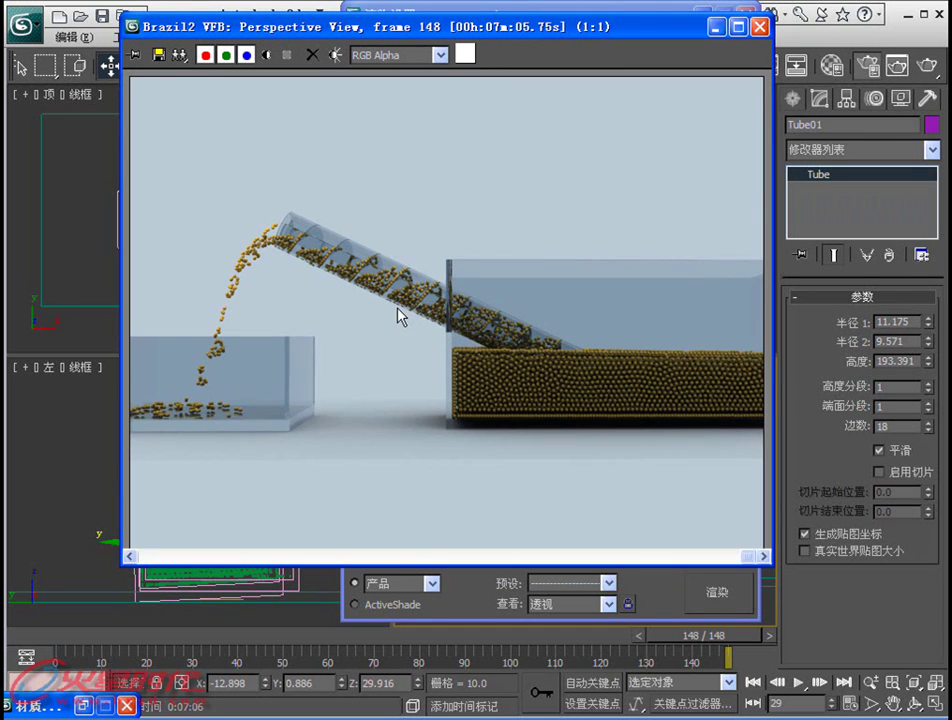
{"action": "scroll", "coordinate": [398, 316], "scroll_direction": "up", "scroll_amount": 1}
{"action": "scroll", "coordinate": [312, 214], "scroll_direction": "down", "scroll_amount": 1}
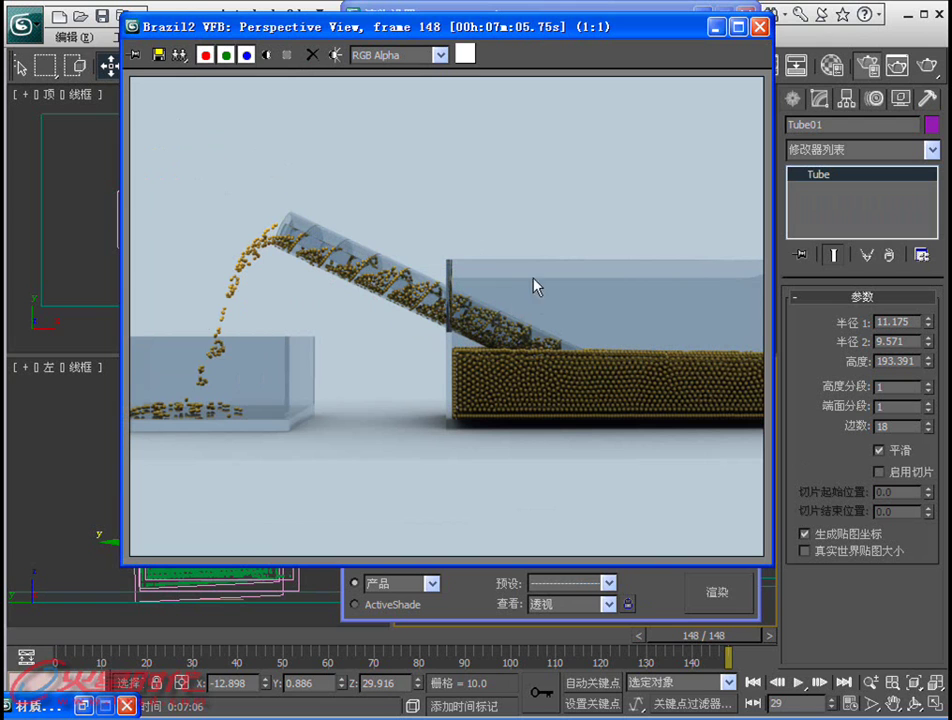
{"action": "left_click", "coordinate": [757, 30]}
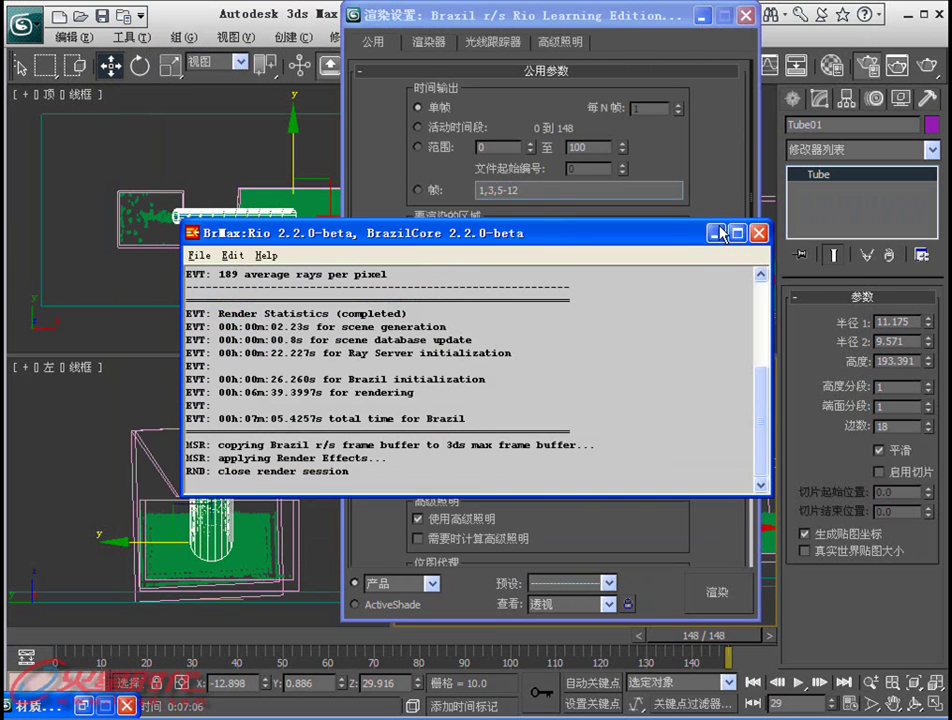
{"action": "left_click", "coordinate": [720, 233]}
Minimize the Render Setup and Brazil log windows.
{"action": "left_click", "coordinate": [701, 15]}
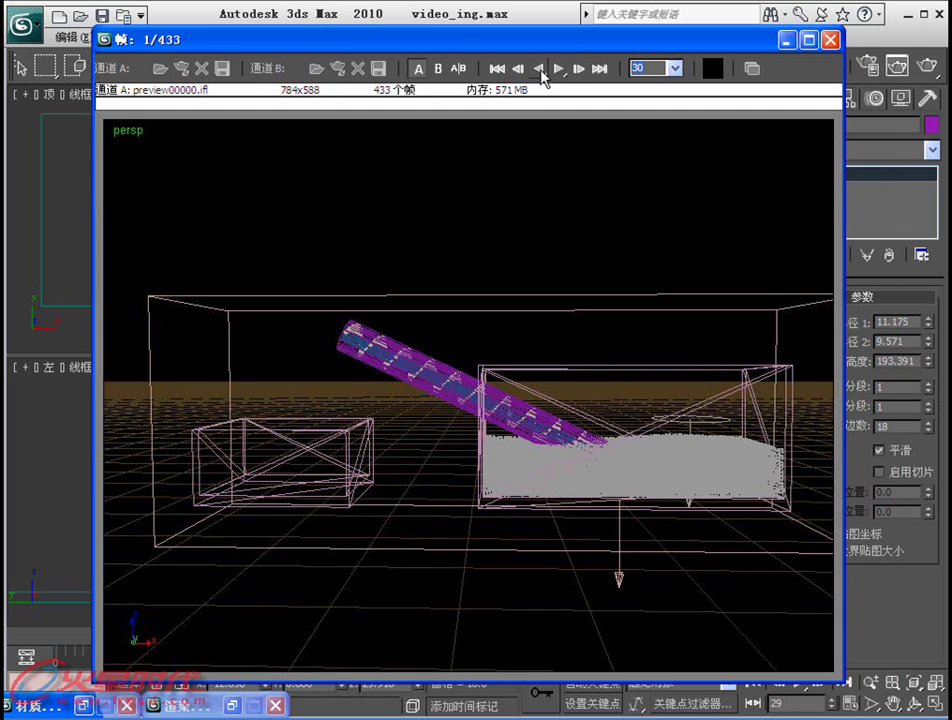
Play the 433-frame preview in the RAM Player, jumping to its first and last frames.
{"action": "left_click", "coordinate": [556, 70]}
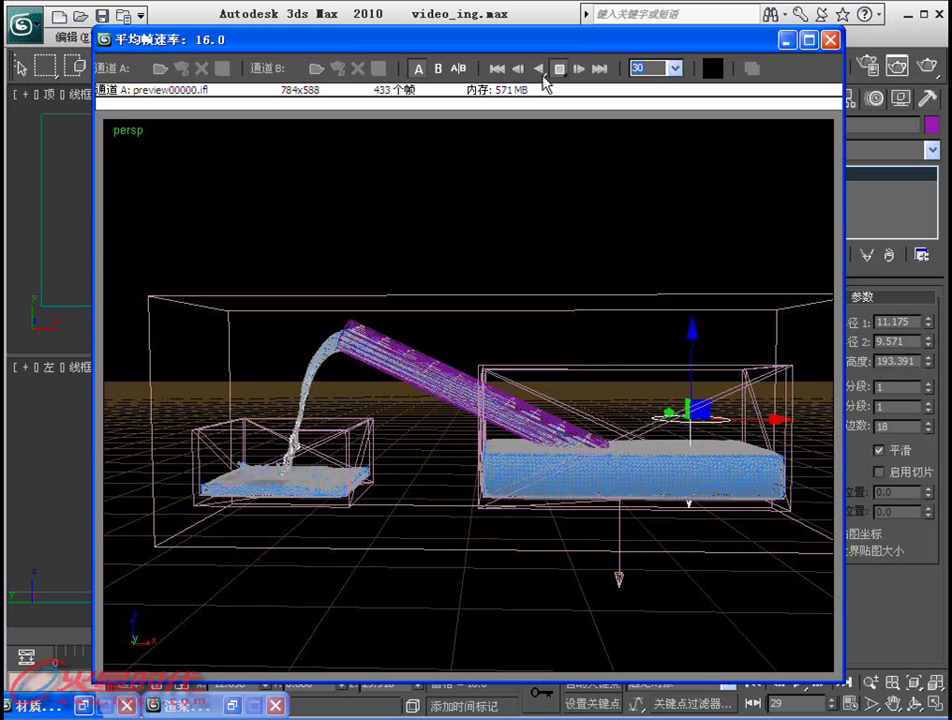
{"action": "left_click", "coordinate": [560, 69]}
{"action": "left_click", "coordinate": [494, 71]}
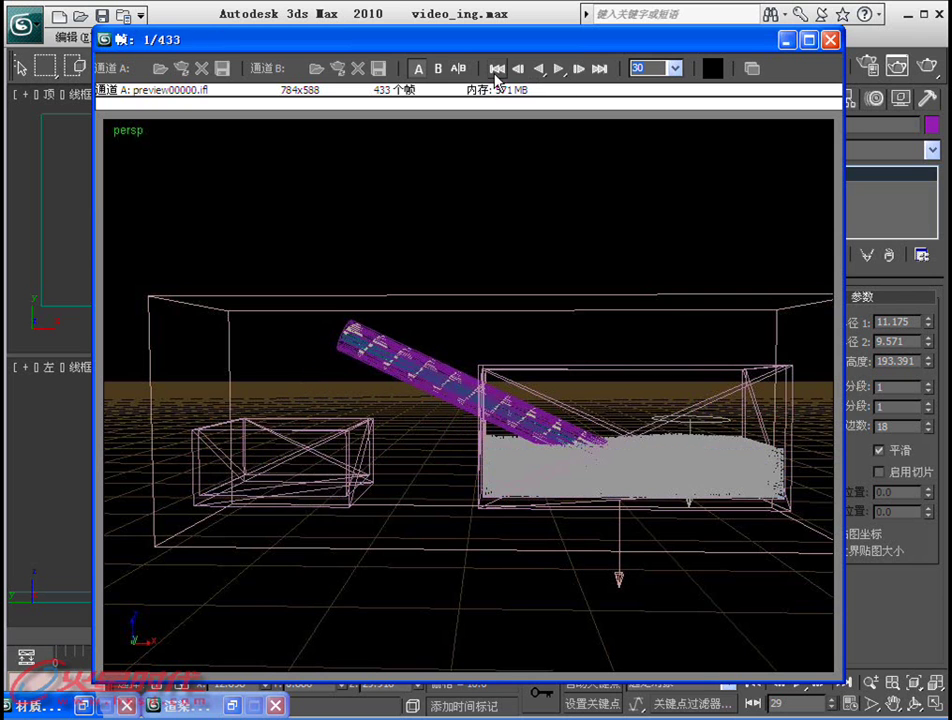
{"action": "left_click", "coordinate": [600, 69]}
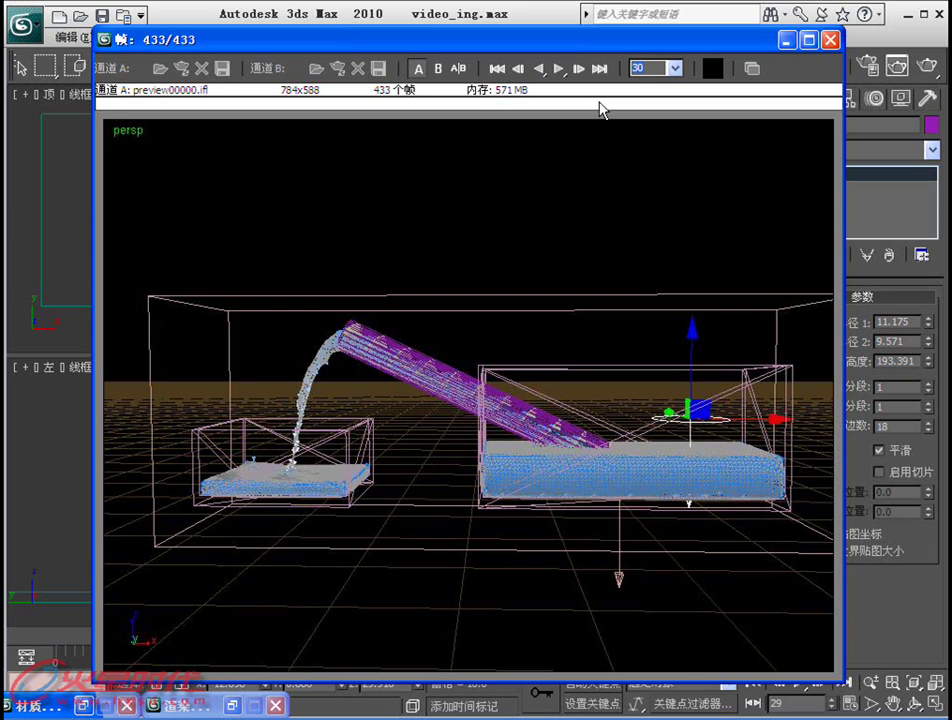
{"action": "left_click", "coordinate": [560, 70]}
{"action": "left_click_drag", "start_coordinate": [557, 47], "coordinate": [537, 25]}
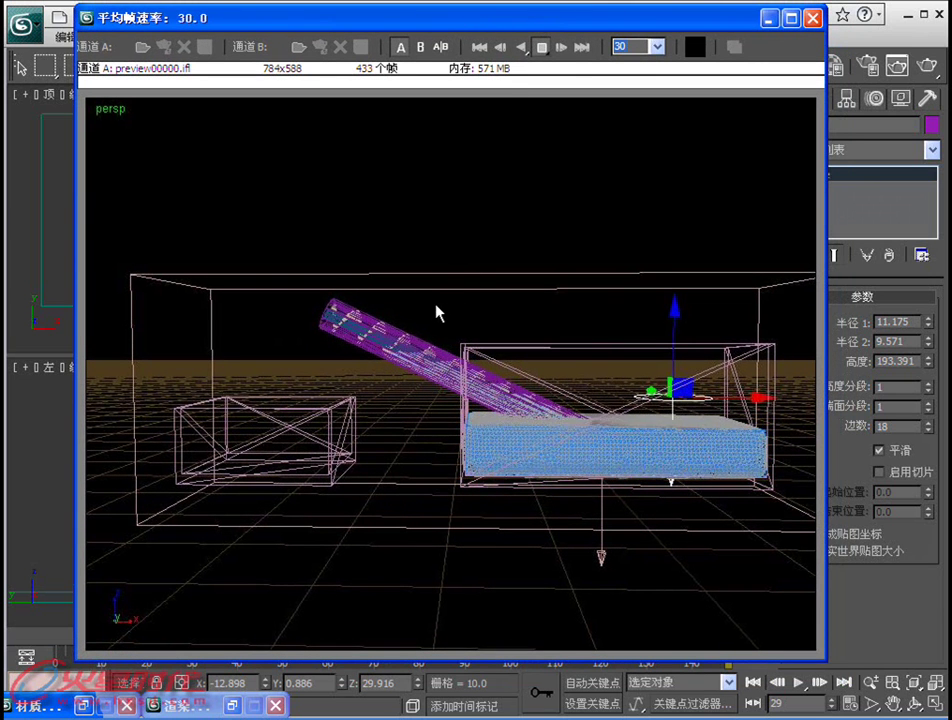
{"action": "key", "text": "alt+Tab"}
{"action": "key", "text": "alt+Tab"}
{"action": "key", "text": "alt+Tab"}
{"action": "key", "text": "alt+Tab"}
{"action": "key", "text": "Escape"}
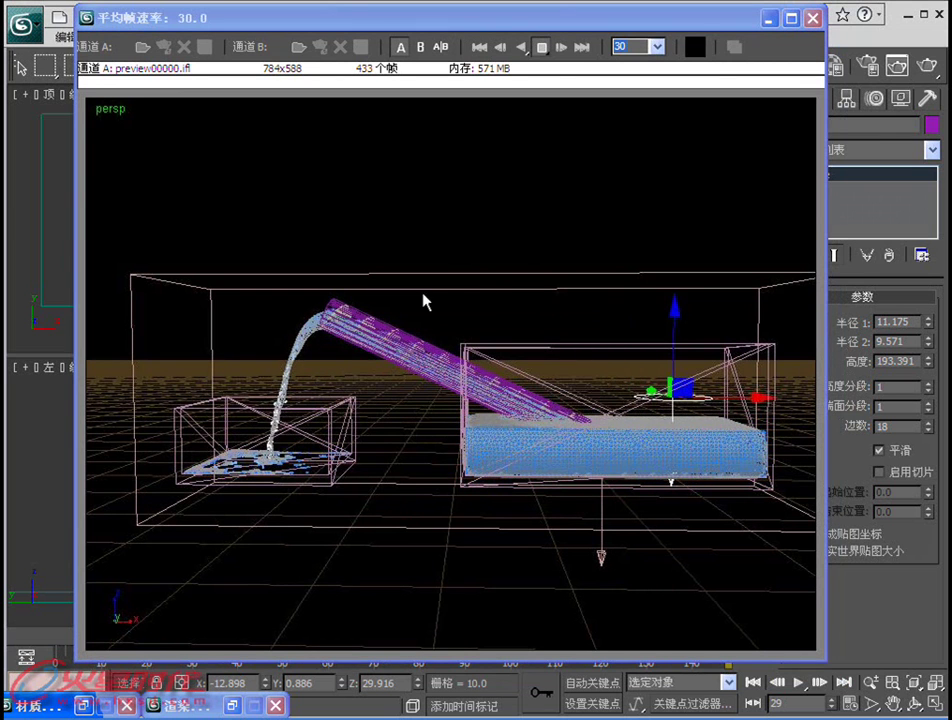
Play the golden screw reference clip in QuickTime, then reopen 3ds Max's rendered frame window.
{"action": "left_click", "coordinate": [542, 48]}
{"action": "left_click", "coordinate": [768, 18]}
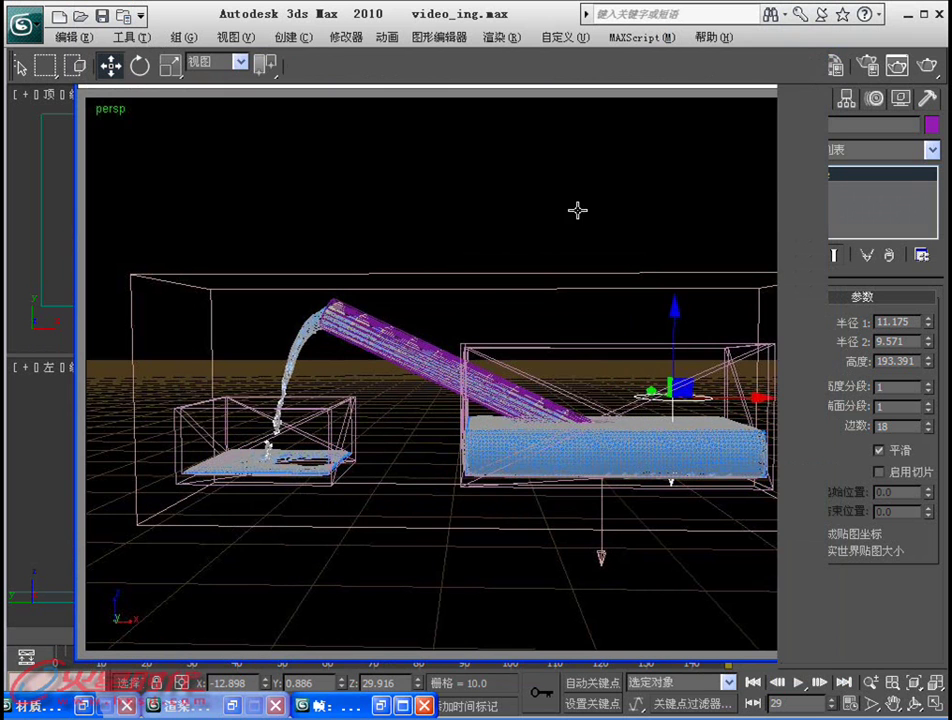
{"action": "key", "text": "alt+Tab"}
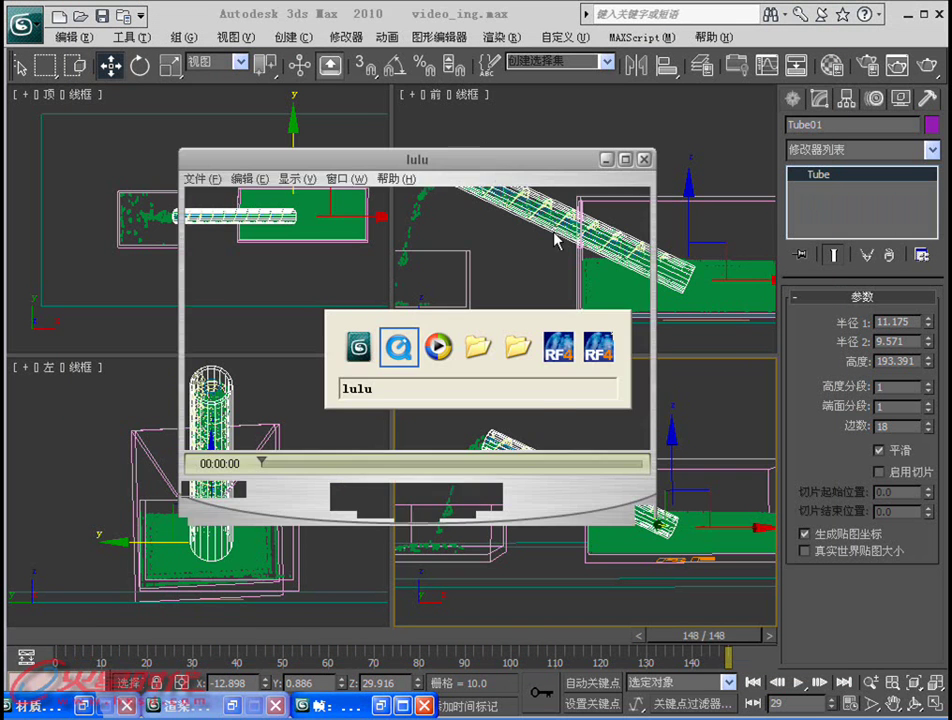
{"action": "left_click", "coordinate": [415, 487]}
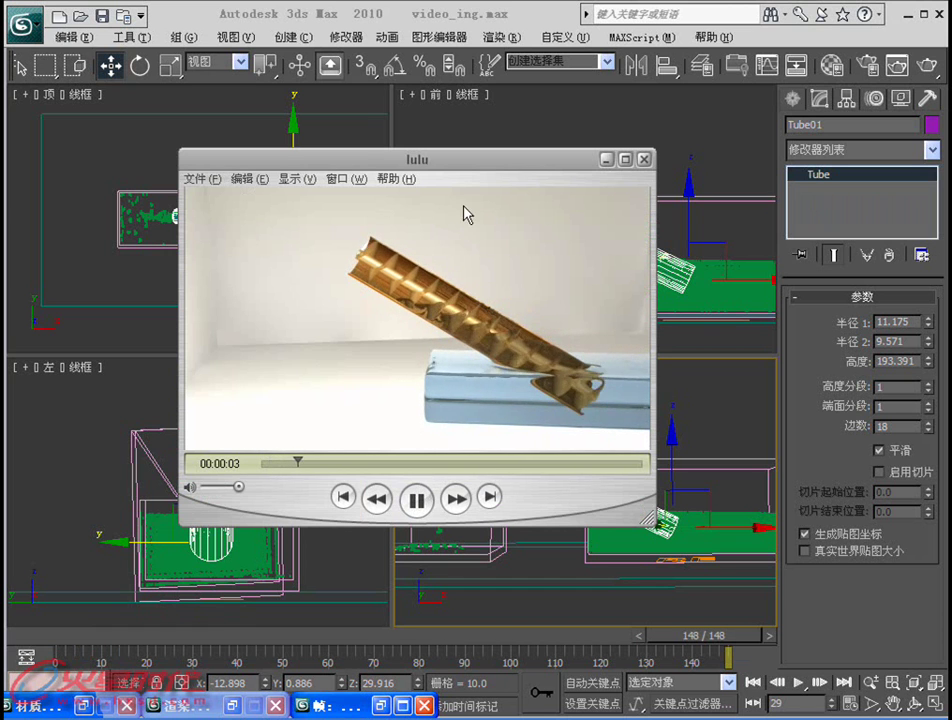
{"action": "left_click", "coordinate": [895, 67]}
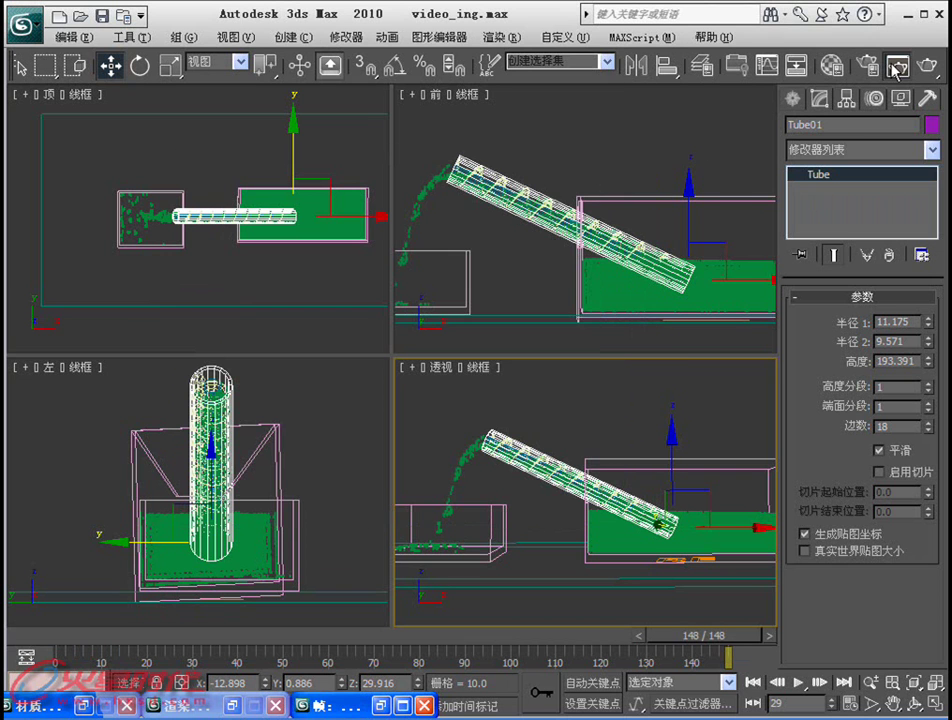